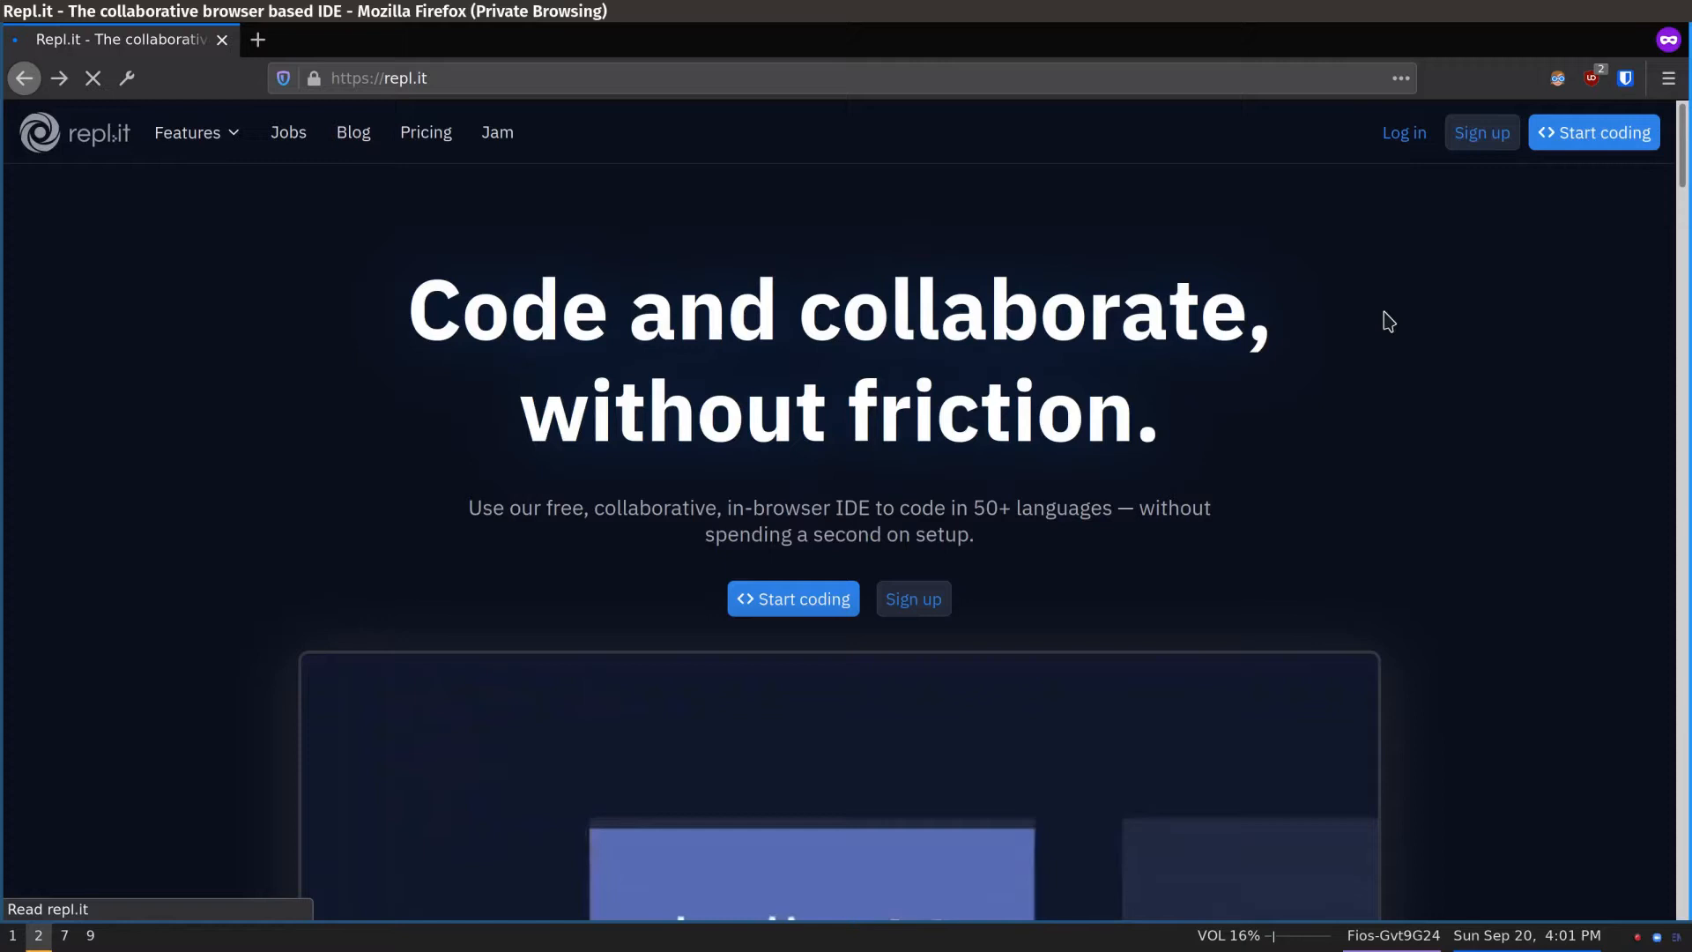
Go from the repl.it landing page to the Sign up form
{"action": "left_click", "coordinate": [1244, 76]}
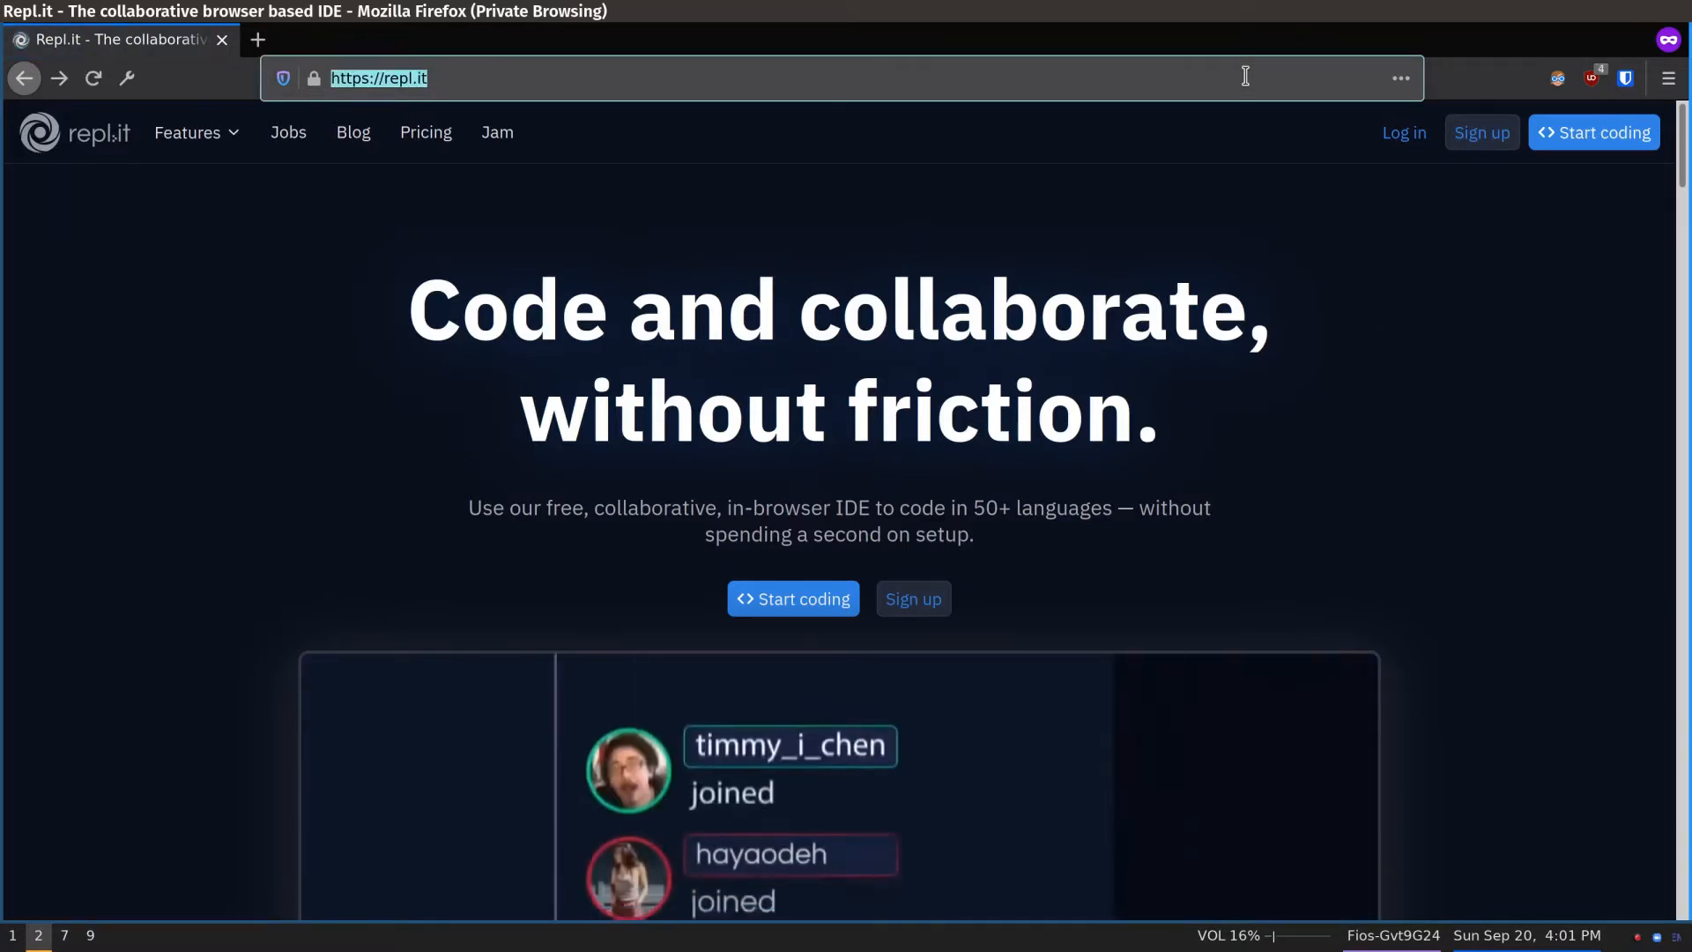
{"action": "left_click", "coordinate": [1231, 151]}
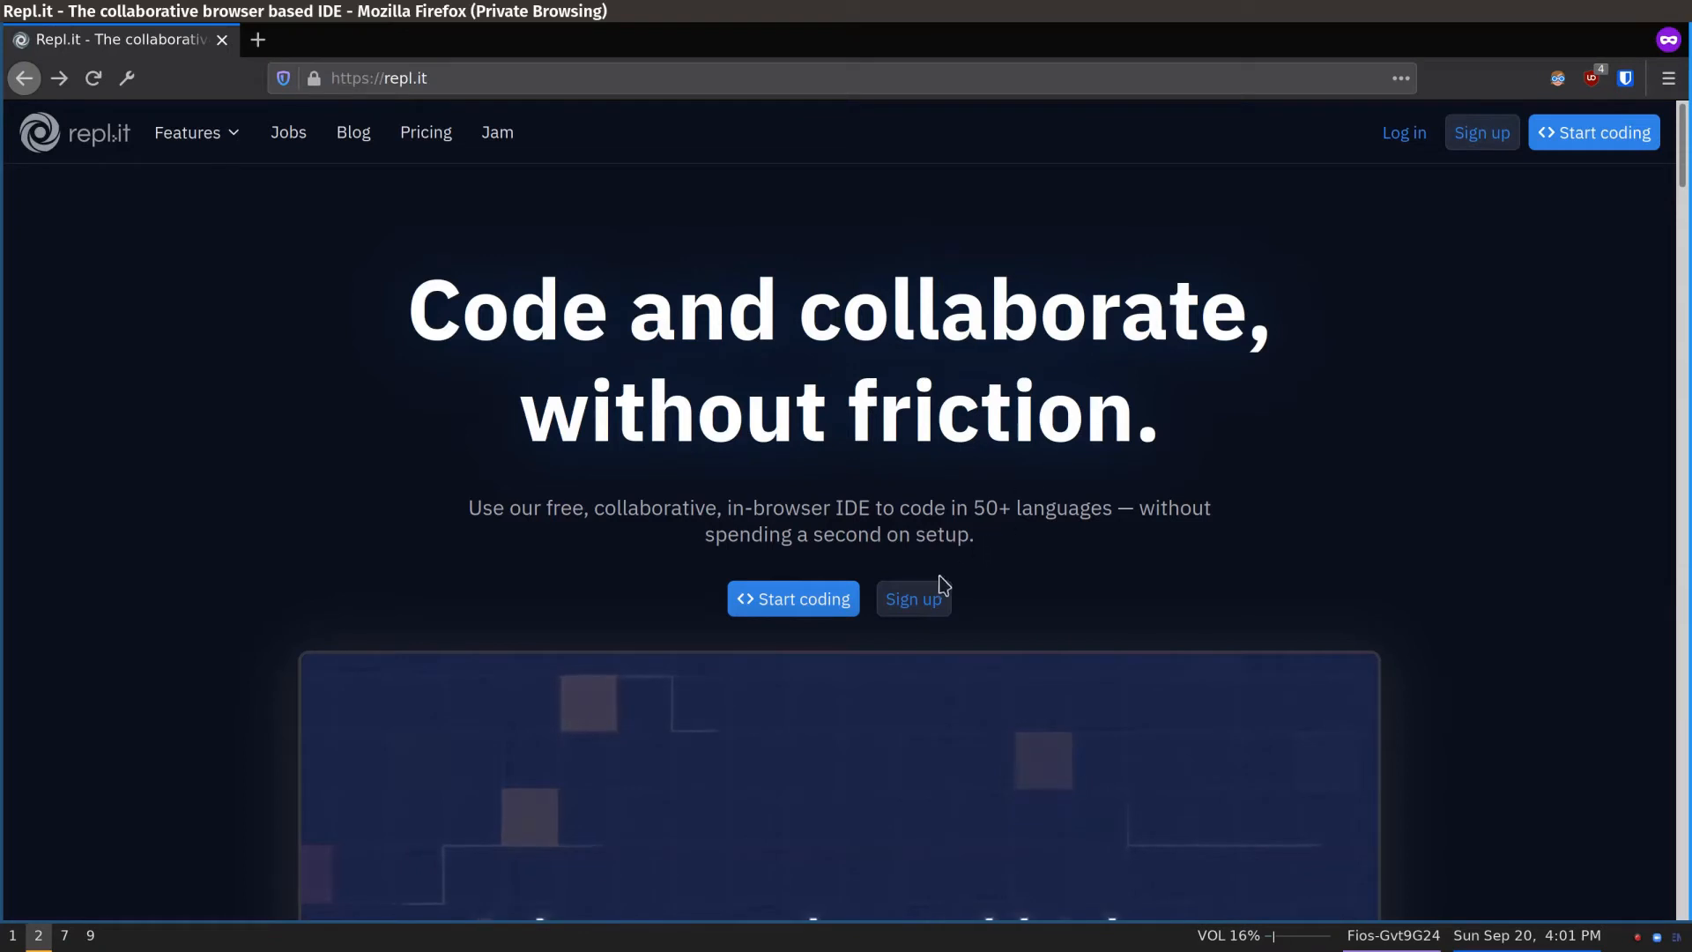
Fill in username, email and password and submit the new account
{"action": "left_click", "coordinate": [931, 601]}
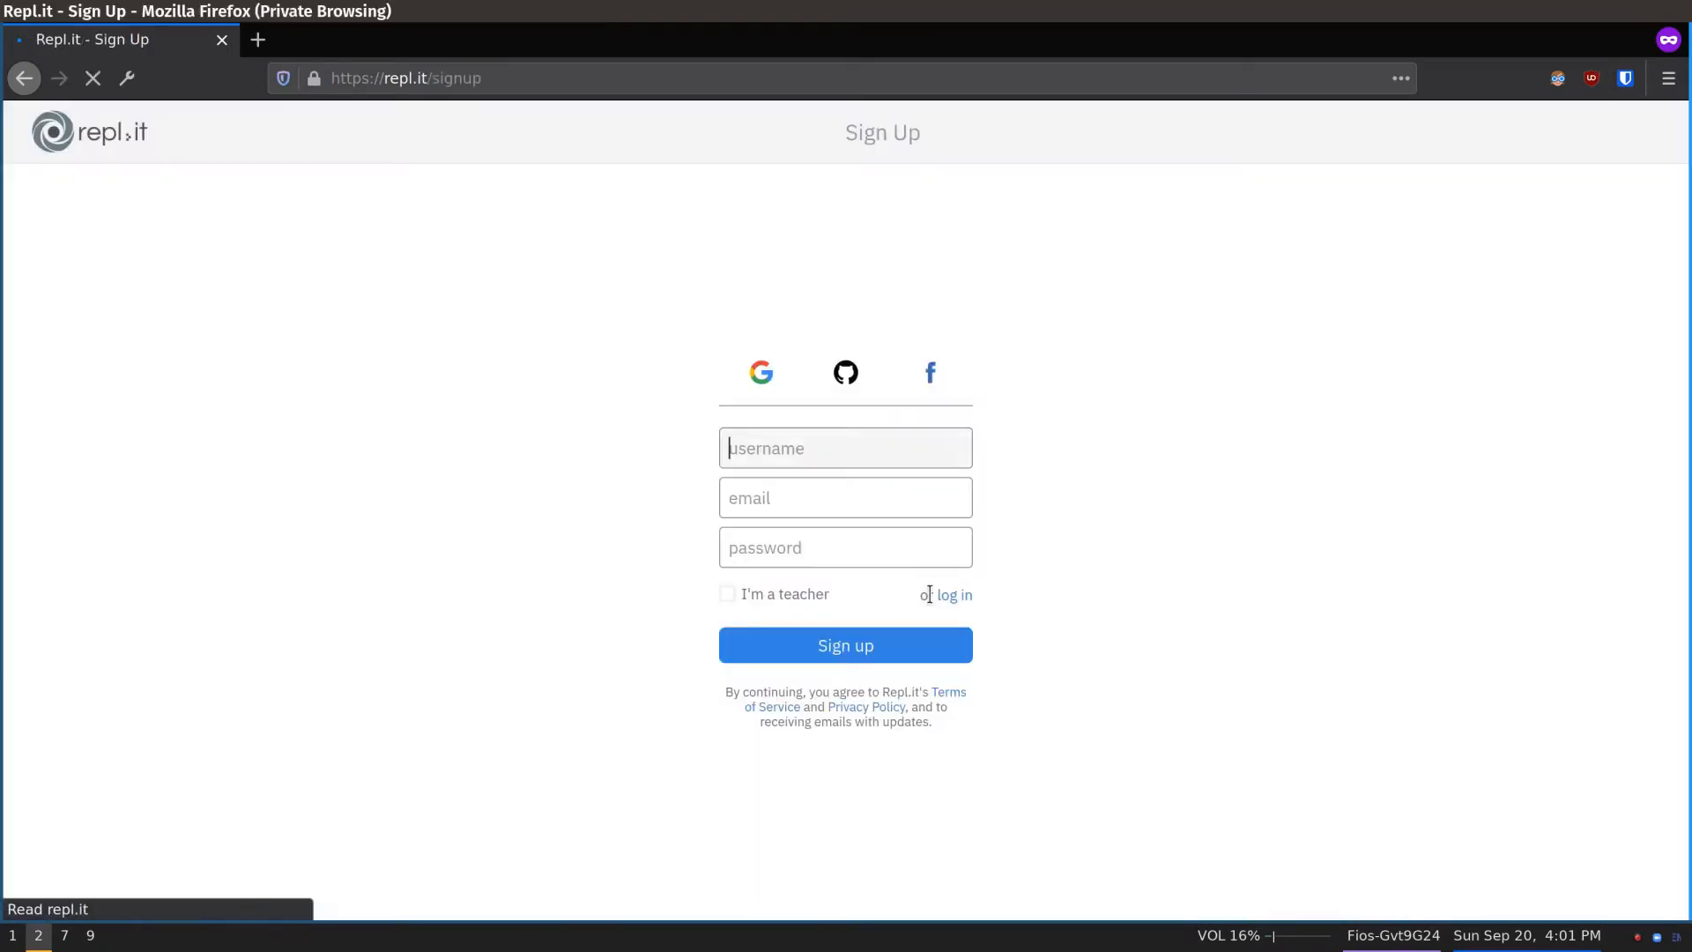
{"action": "type", "text": "jhgd"}
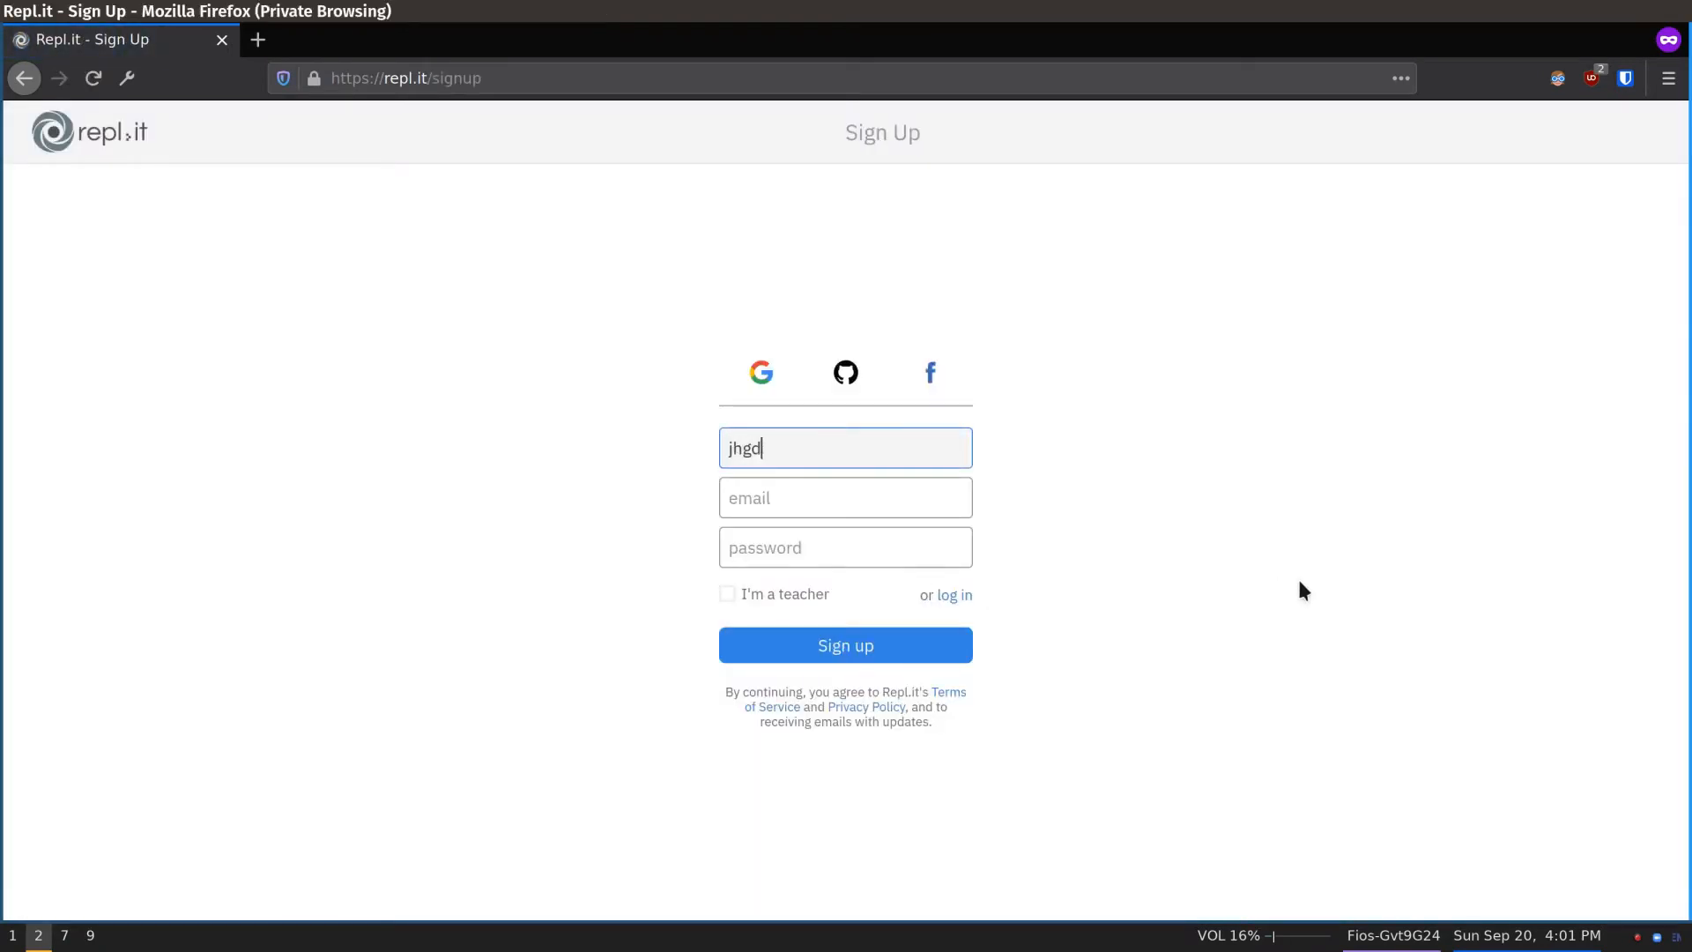
{"action": "type", "text": "ghdgfd"}
{"action": "key", "text": "Tab"}
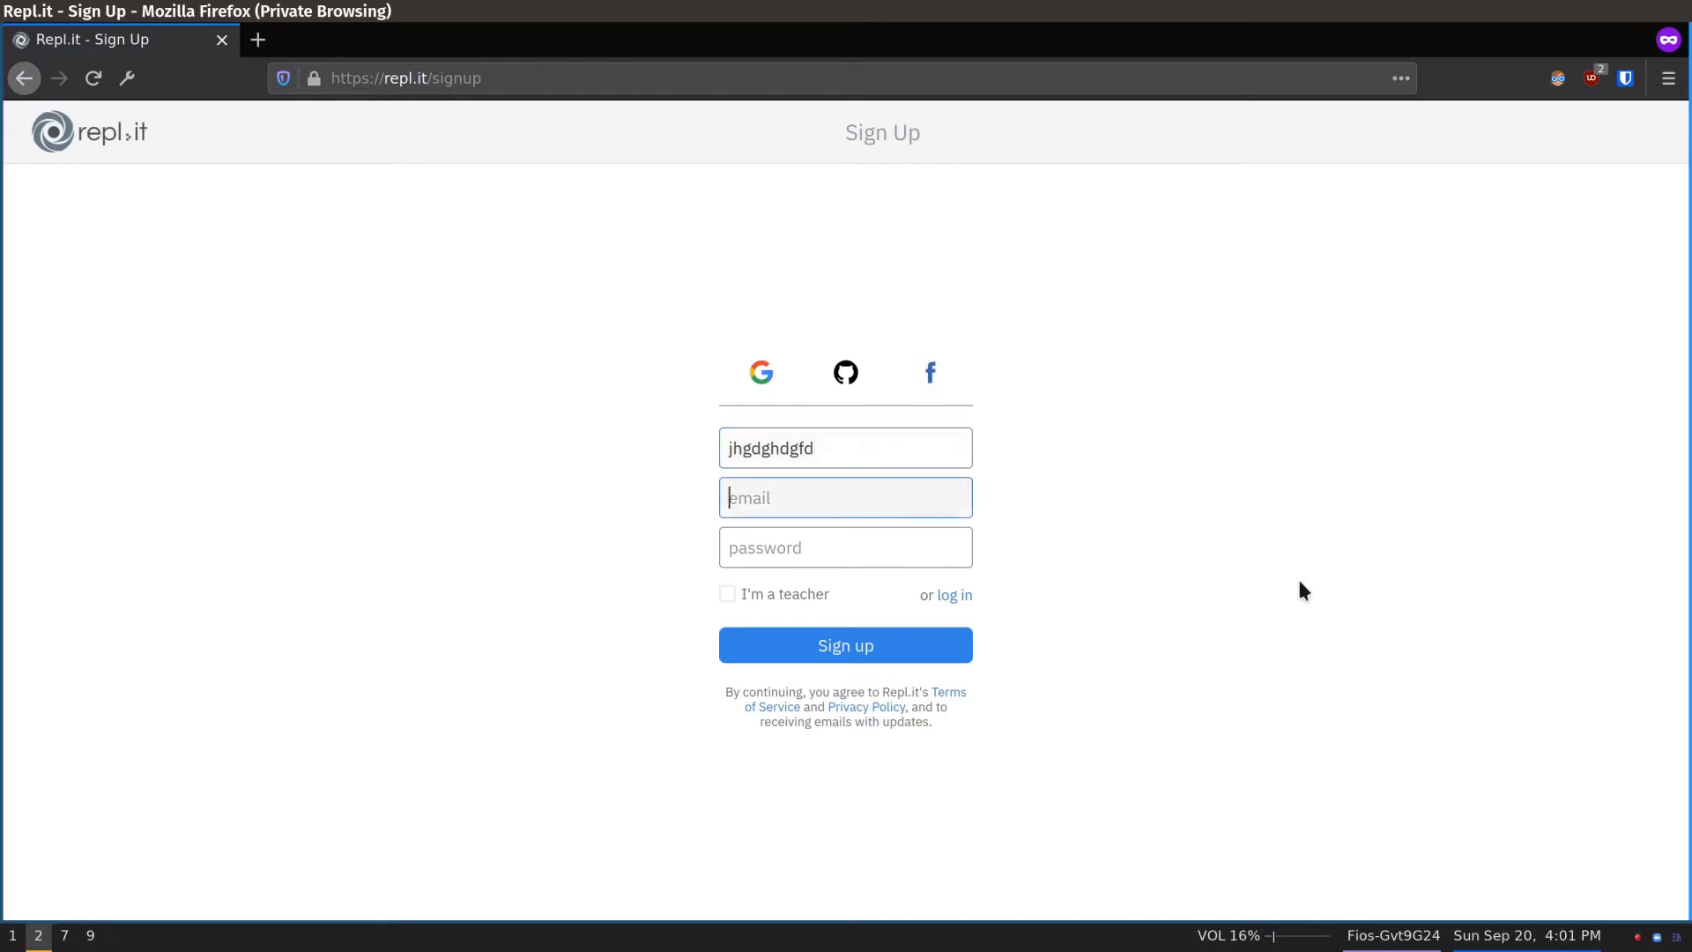
{"action": "type", "text": "youremail"}
{"action": "type", "text": "@example"}
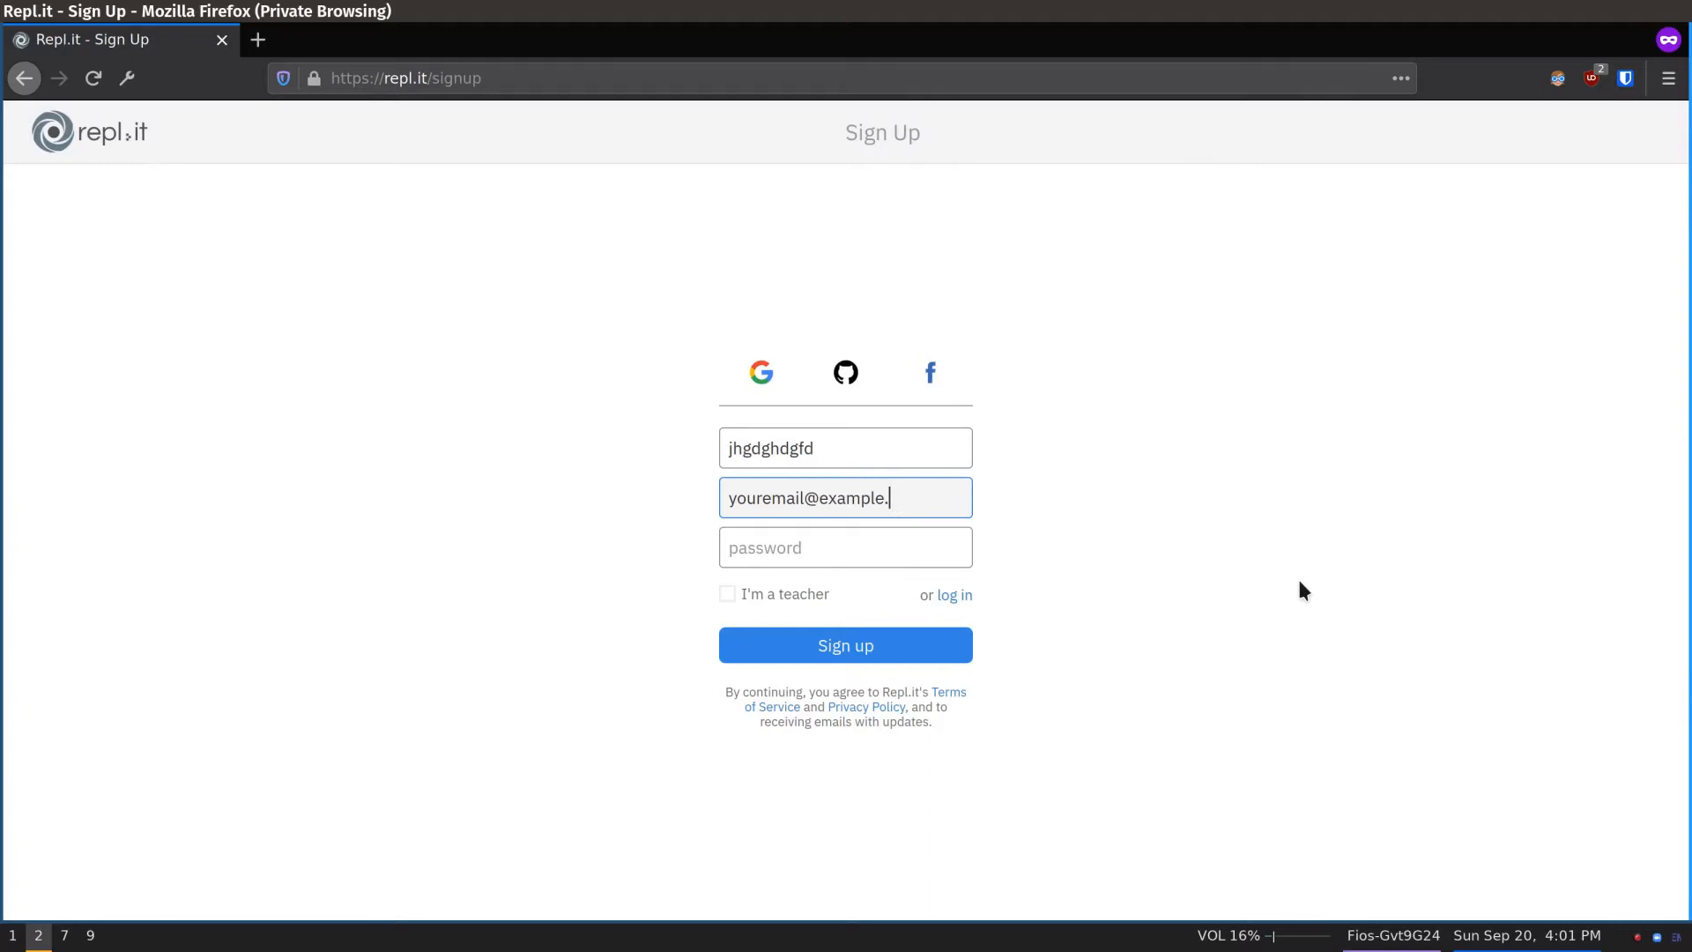
{"action": "type", "text": ".com"}
{"action": "key", "text": "Tab"}
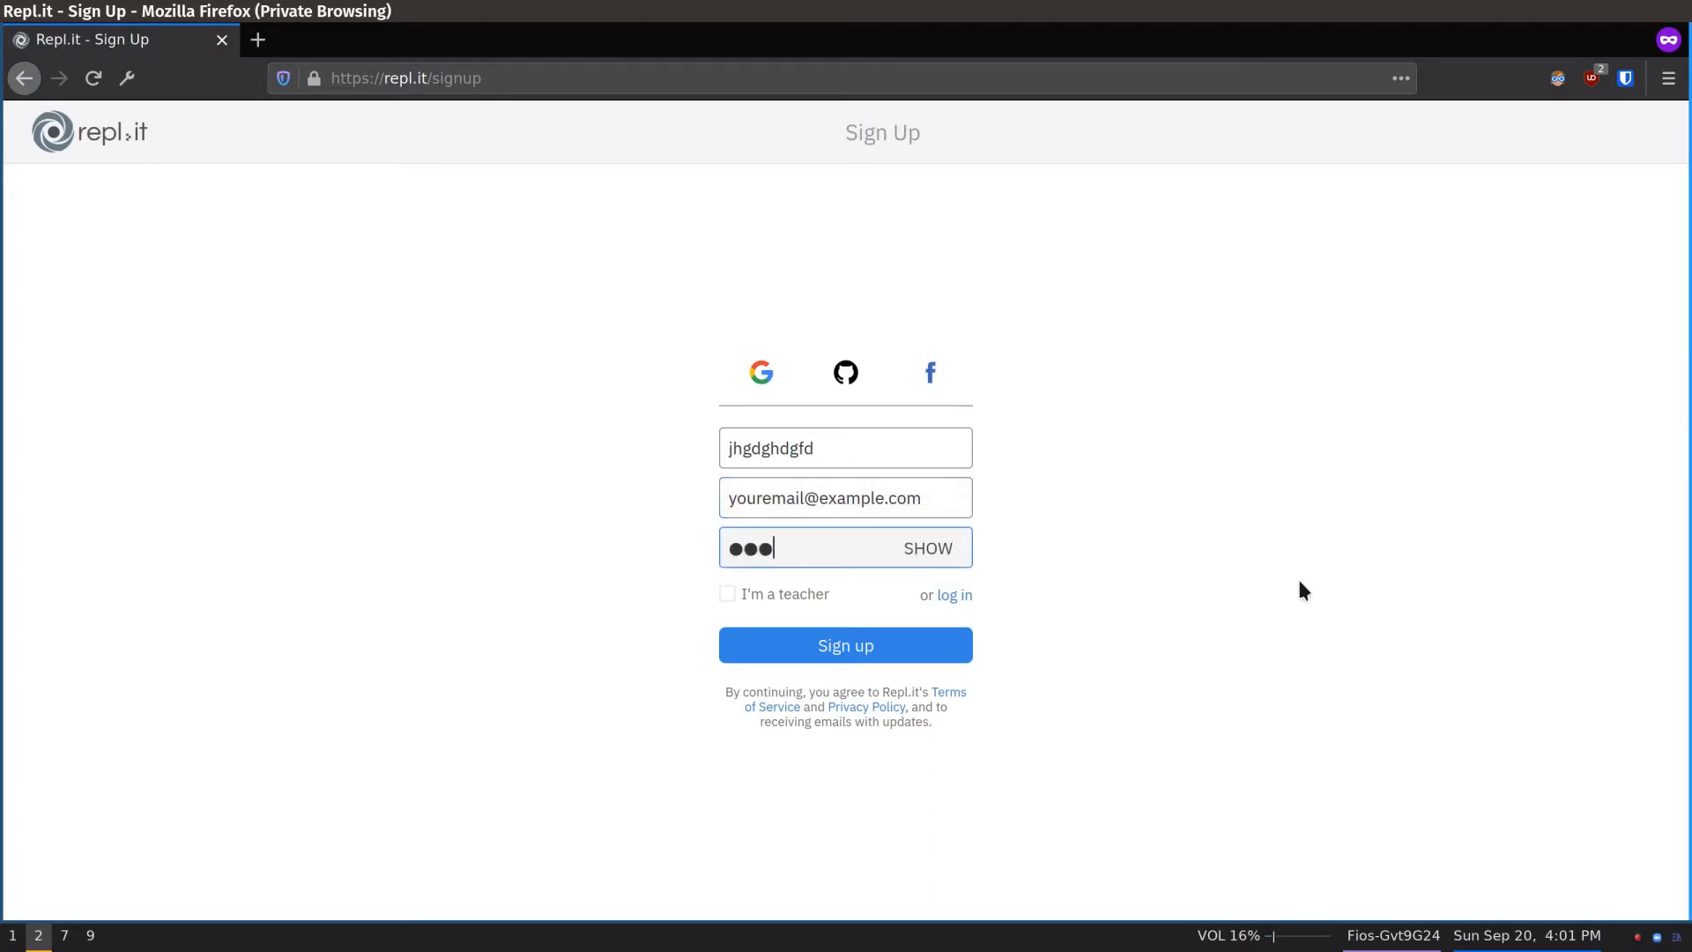
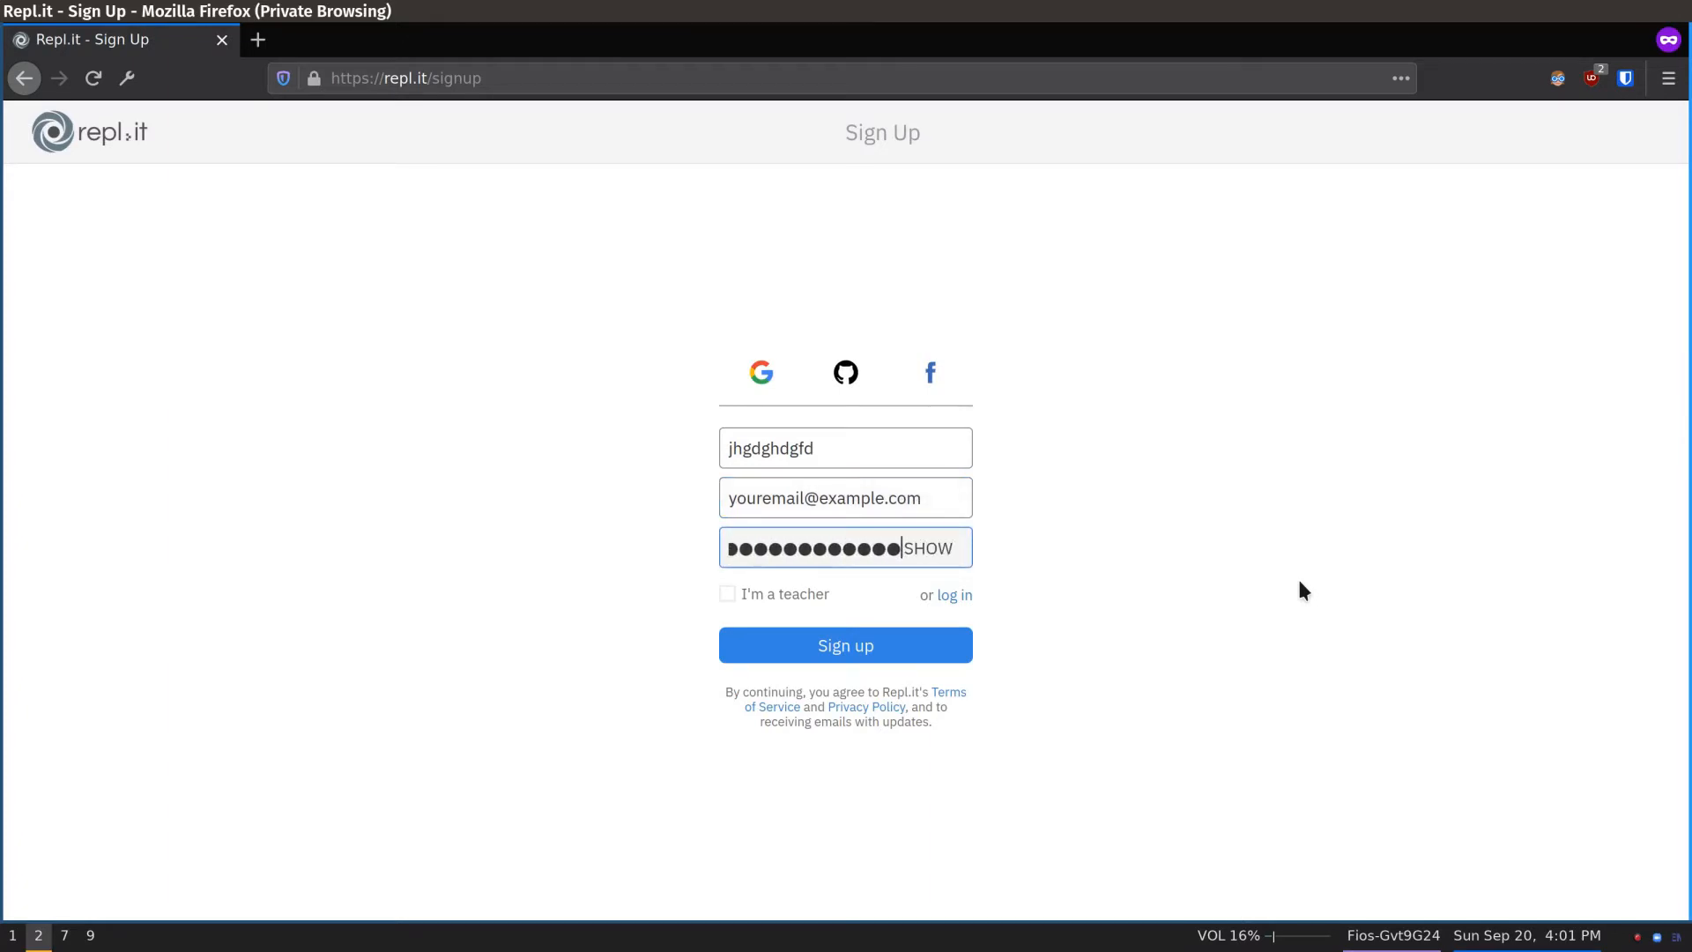
{"action": "left_click", "coordinate": [857, 647]}
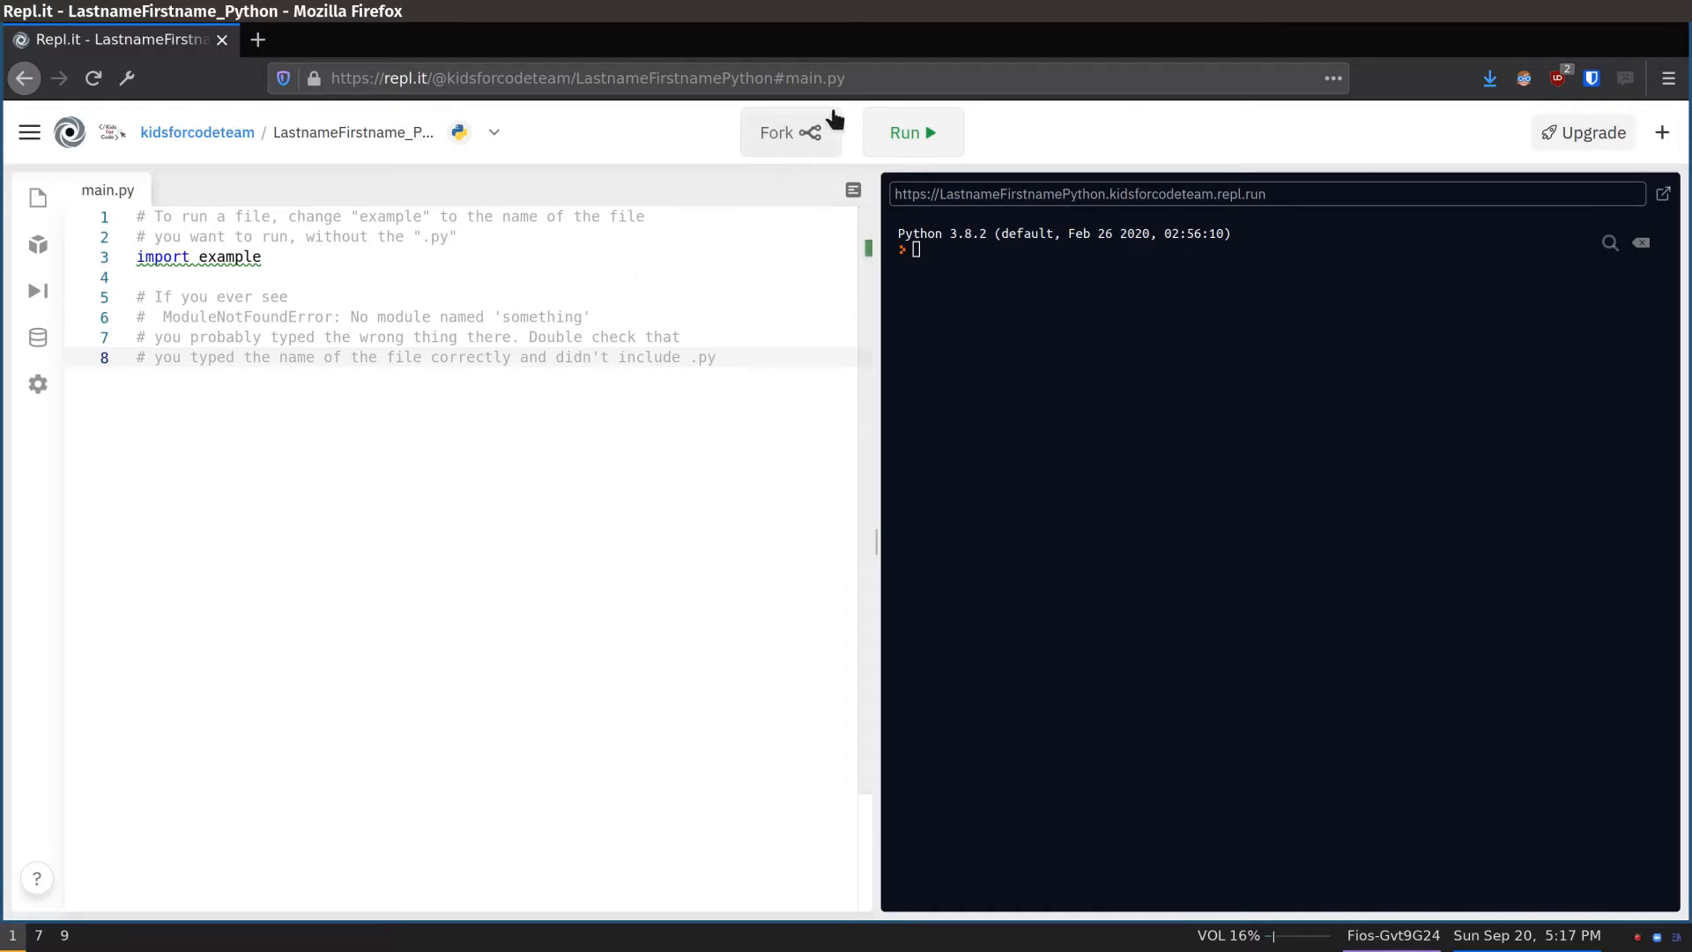
Fork the kidsforcodeteam LastnameFirstname_Python repl into your own account
{"action": "left_click", "coordinate": [836, 78]}
{"action": "left_click", "coordinate": [771, 488]}
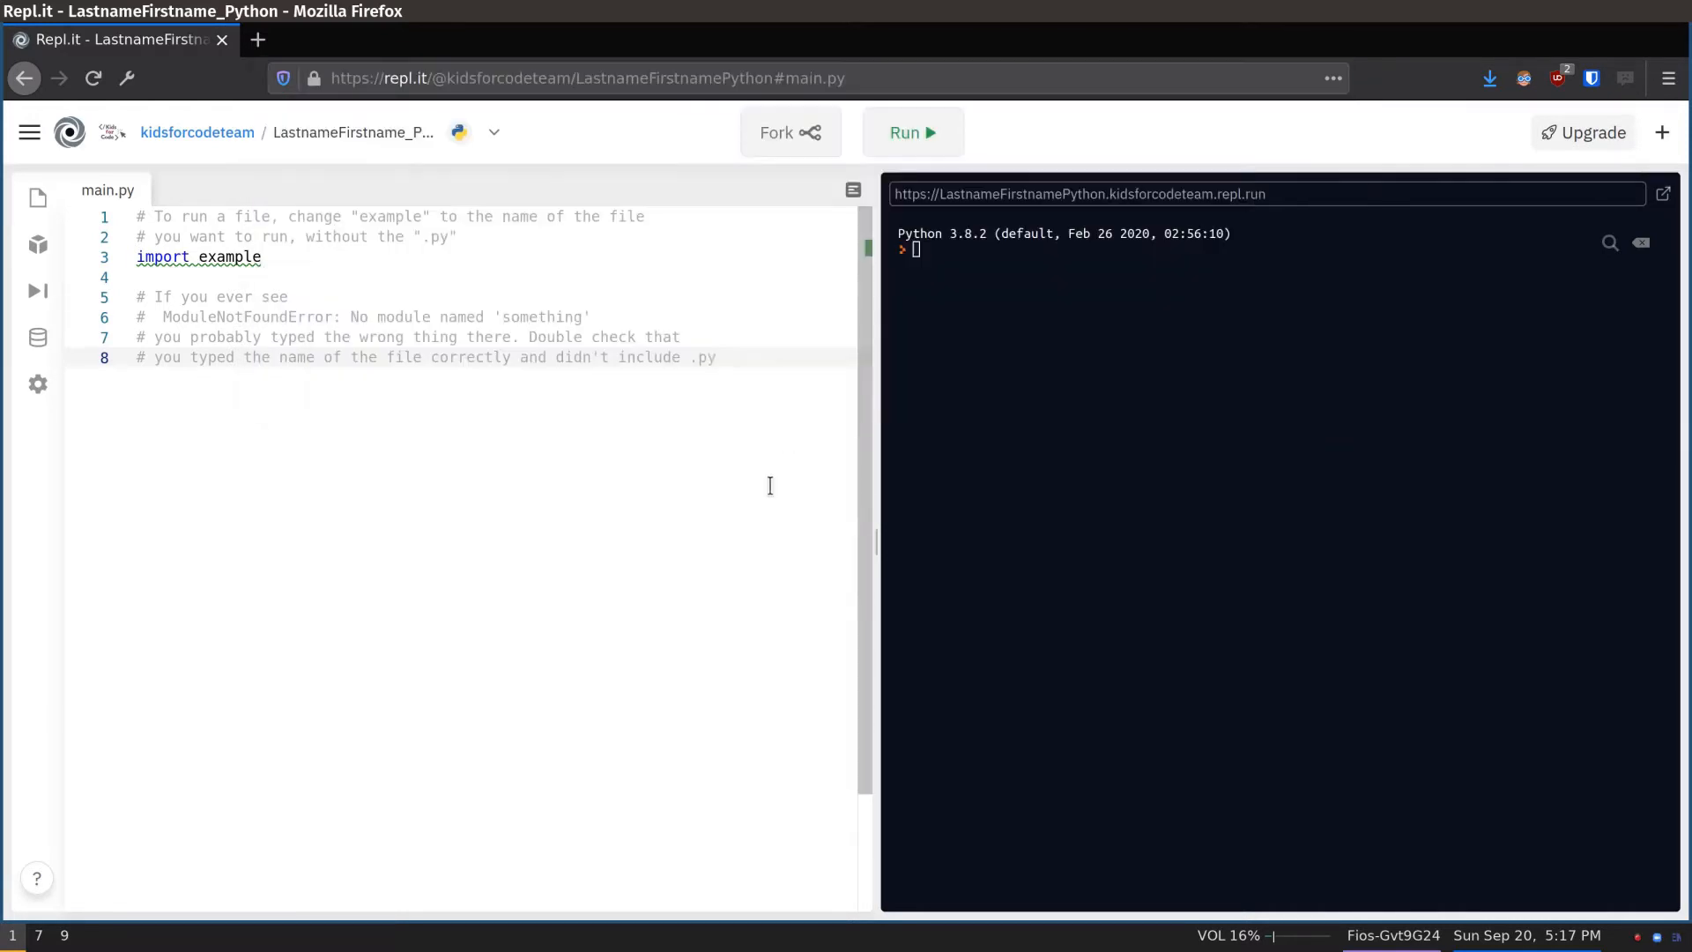
{"action": "left_click", "coordinate": [798, 154]}
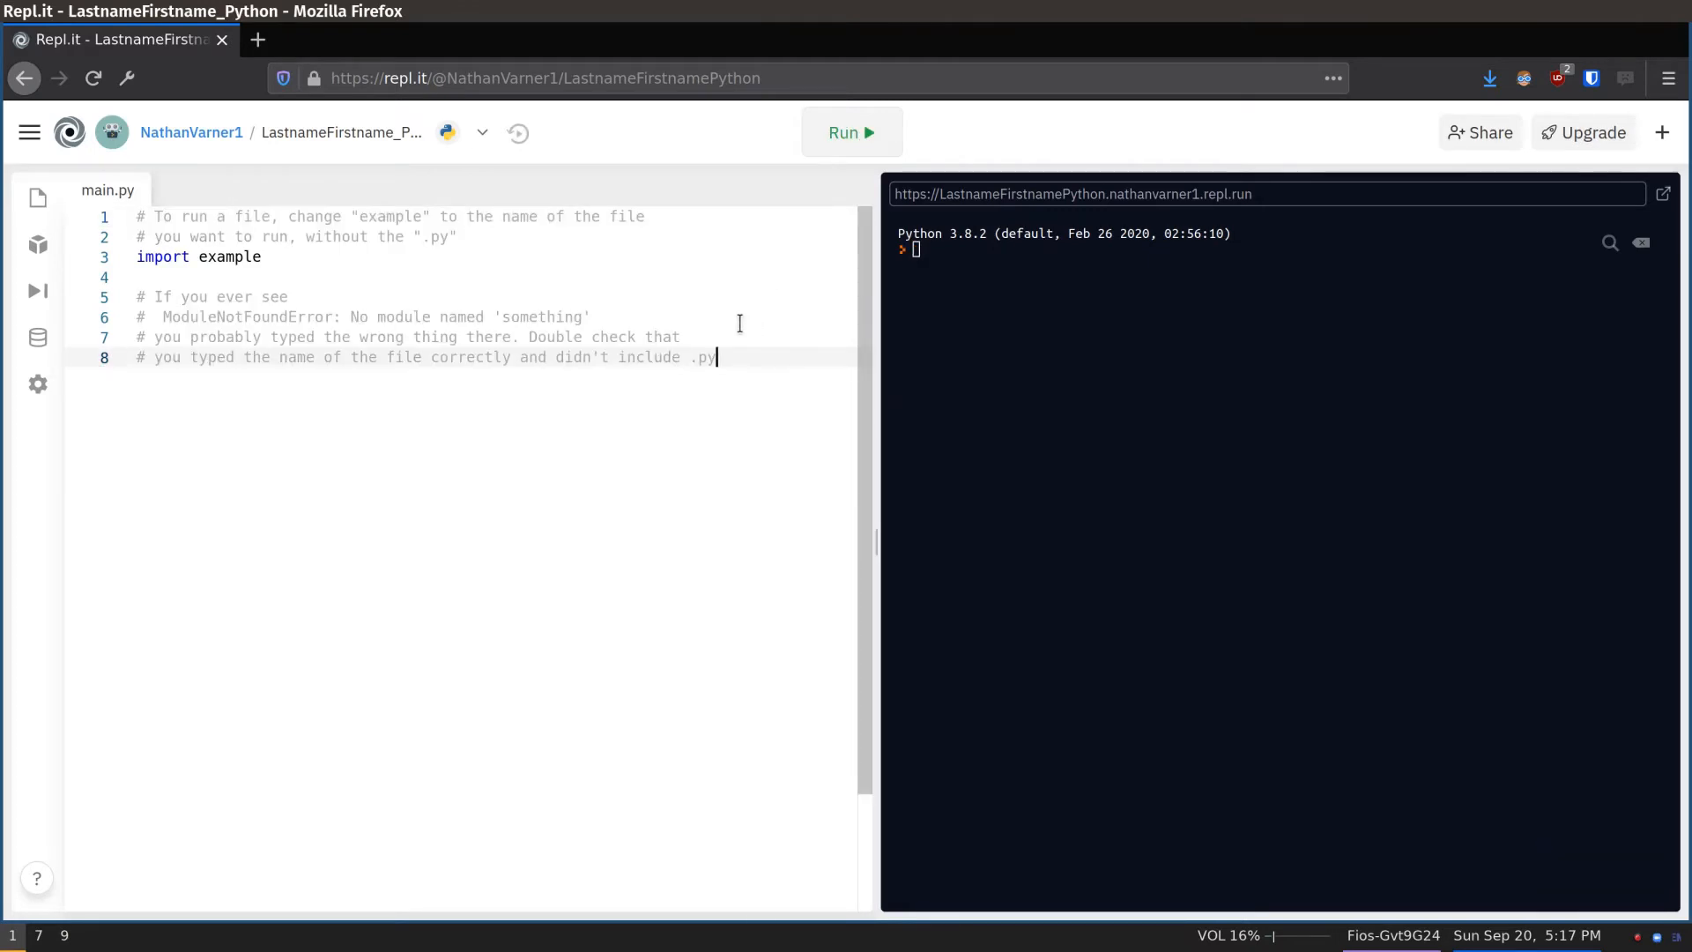
Run main.py and check its output line in the console
{"action": "left_click", "coordinate": [839, 138]}
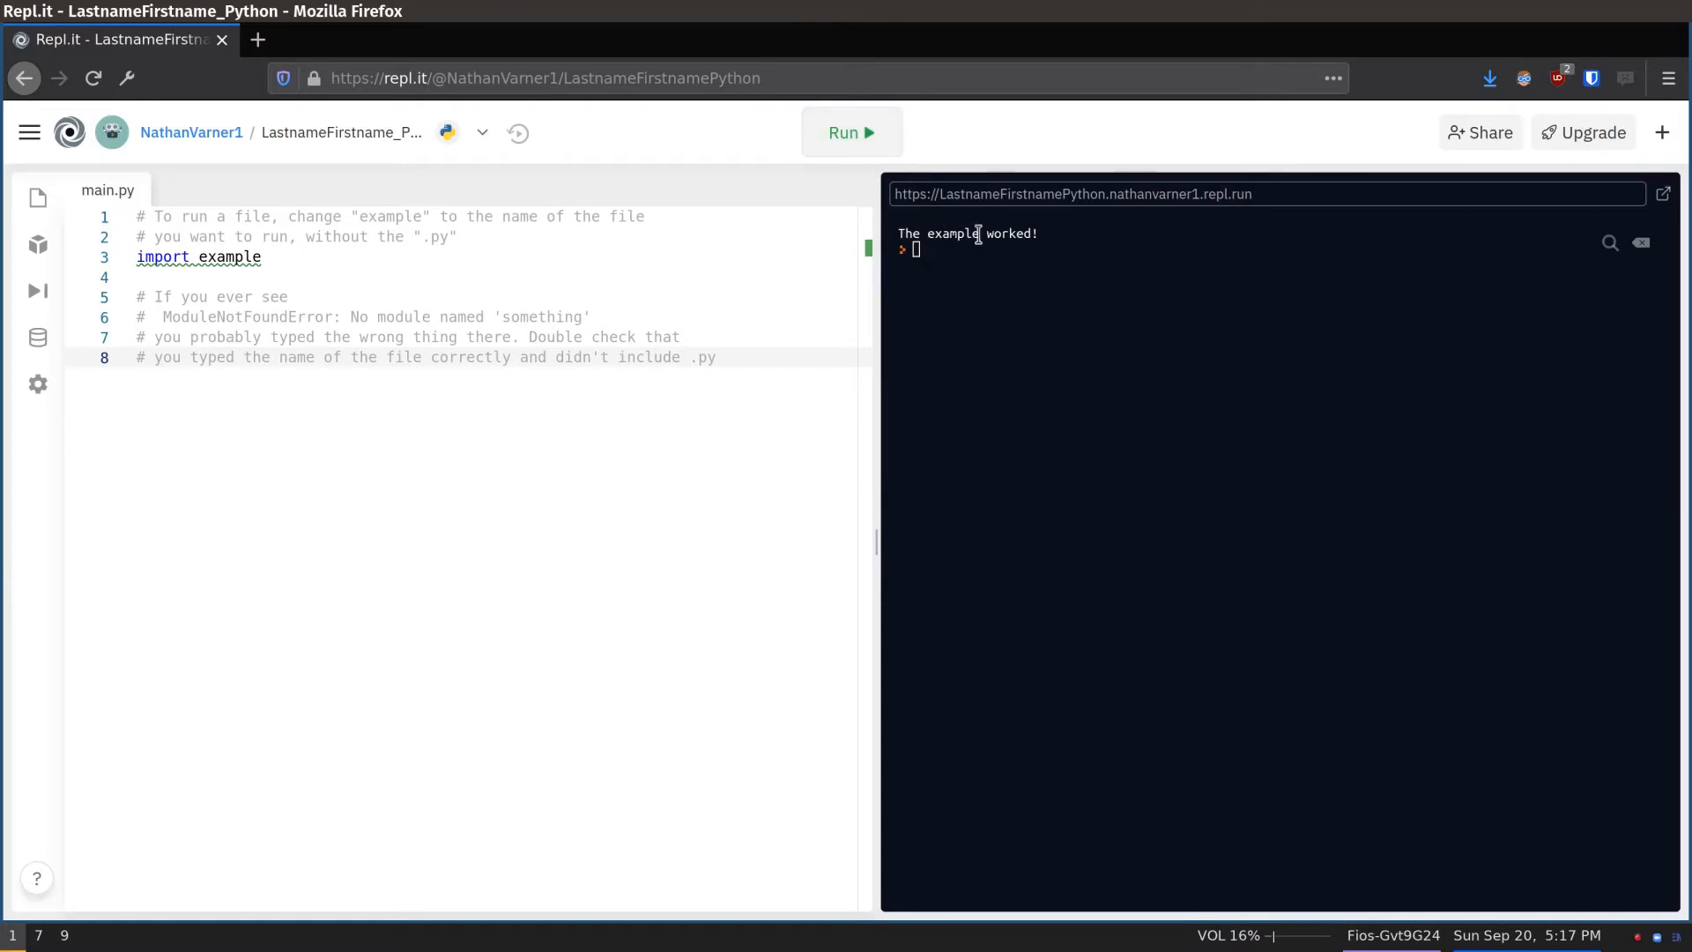
{"action": "triple_click", "coordinate": [1002, 235]}
{"action": "left_click", "coordinate": [992, 241]}
Change the import on line 3 to example2 and rerun, printing "The file to run was changed!"
{"action": "left_click", "coordinate": [304, 259]}
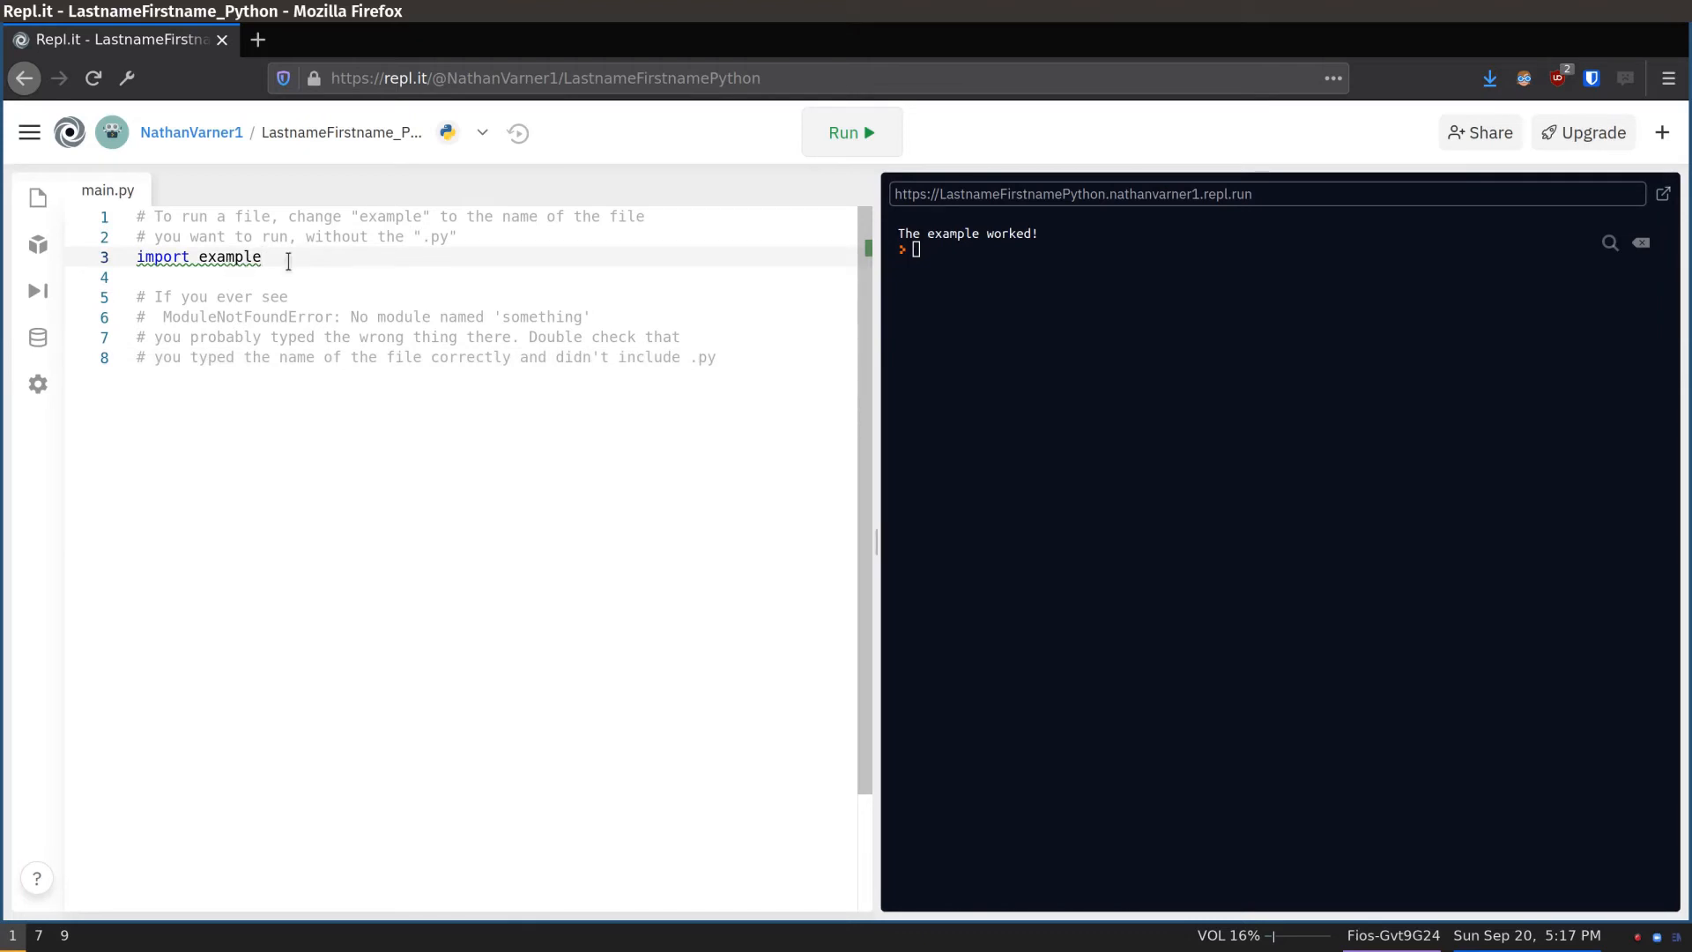
{"action": "type", "text": "2"}
{"action": "left_click", "coordinate": [840, 139]}
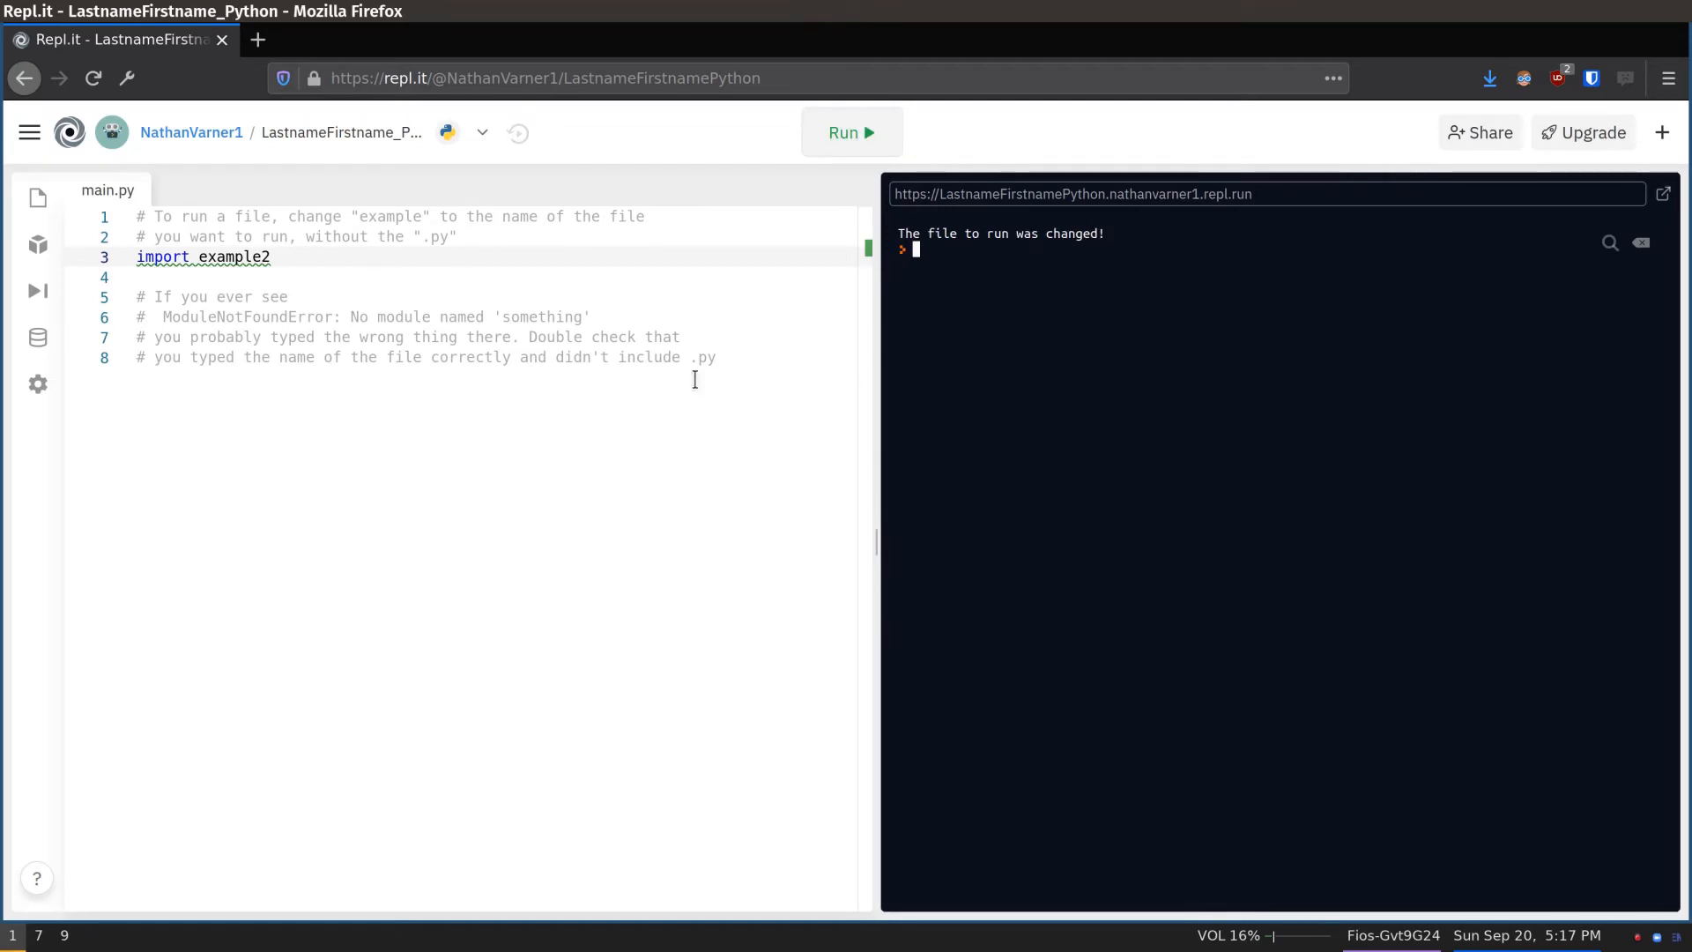
Inspect example.py and example2.py from the file list, then return to main.py
{"action": "left_click", "coordinate": [38, 198]}
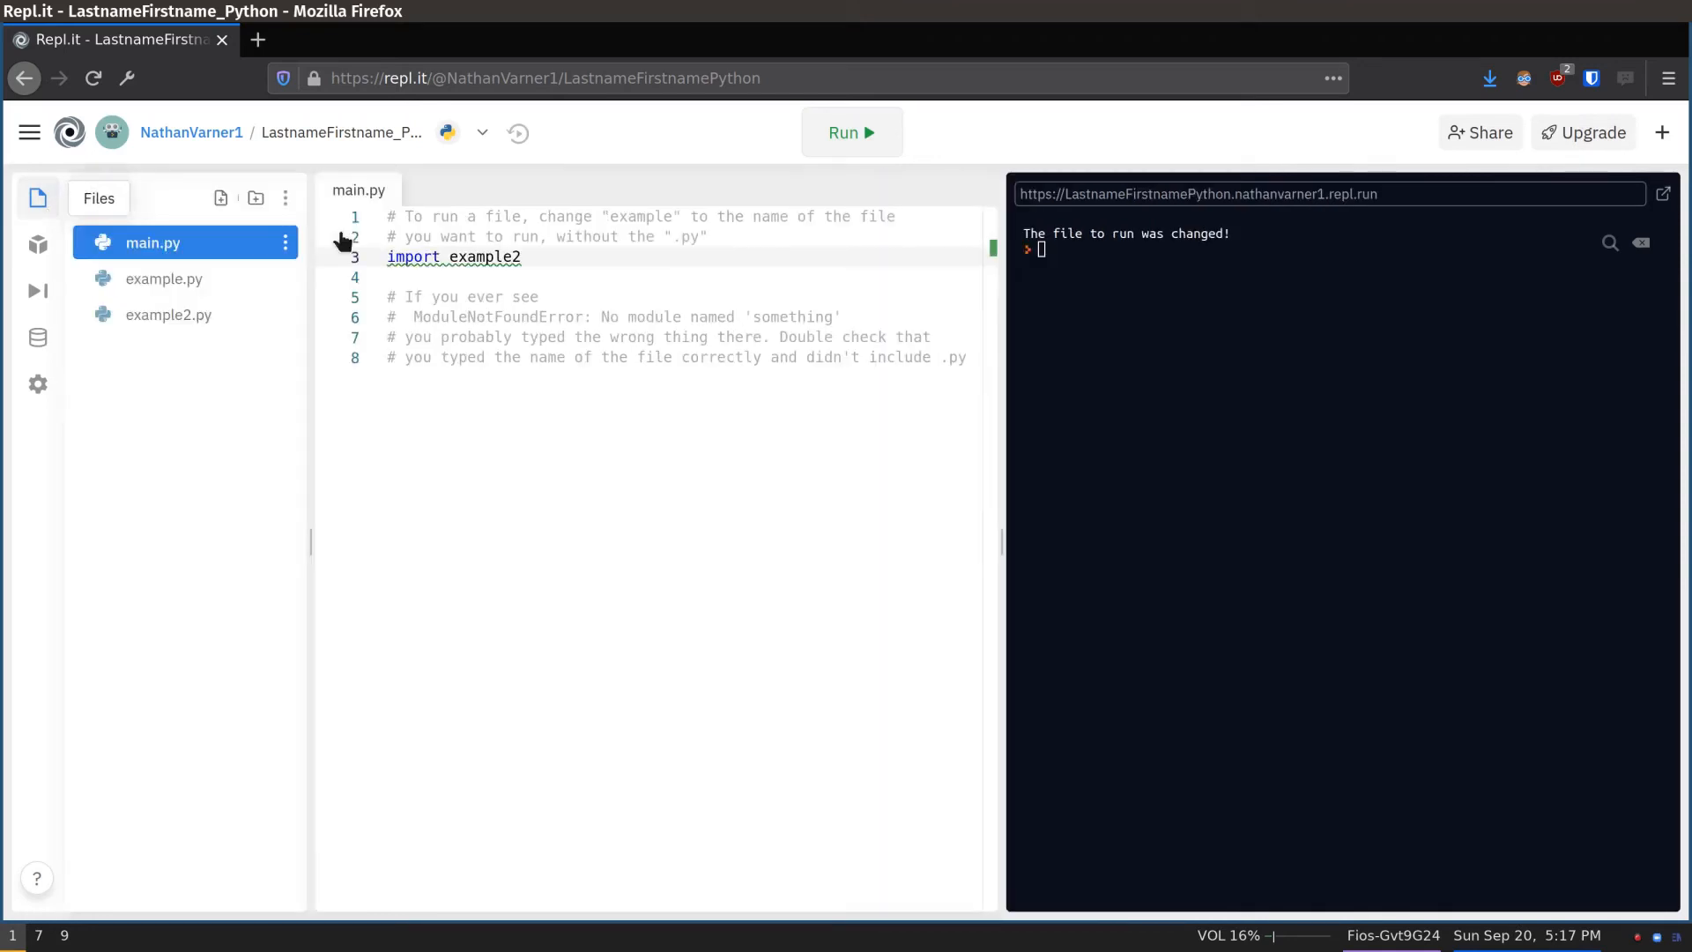
{"action": "left_click", "coordinate": [219, 294]}
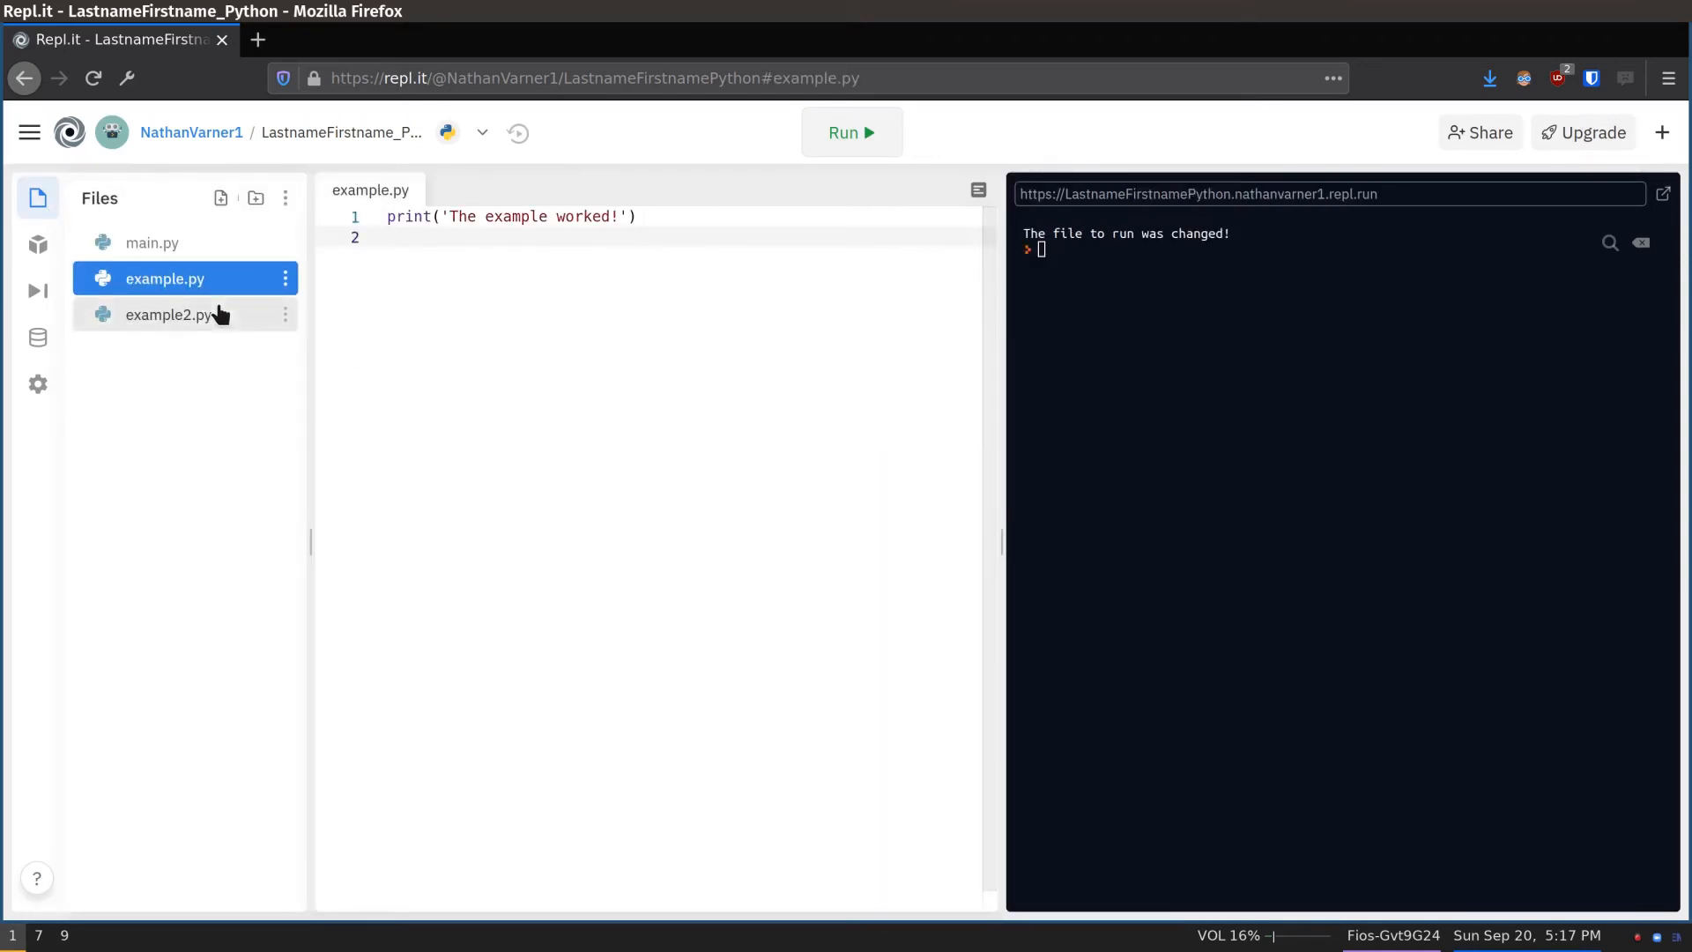
{"action": "left_click", "coordinate": [221, 314]}
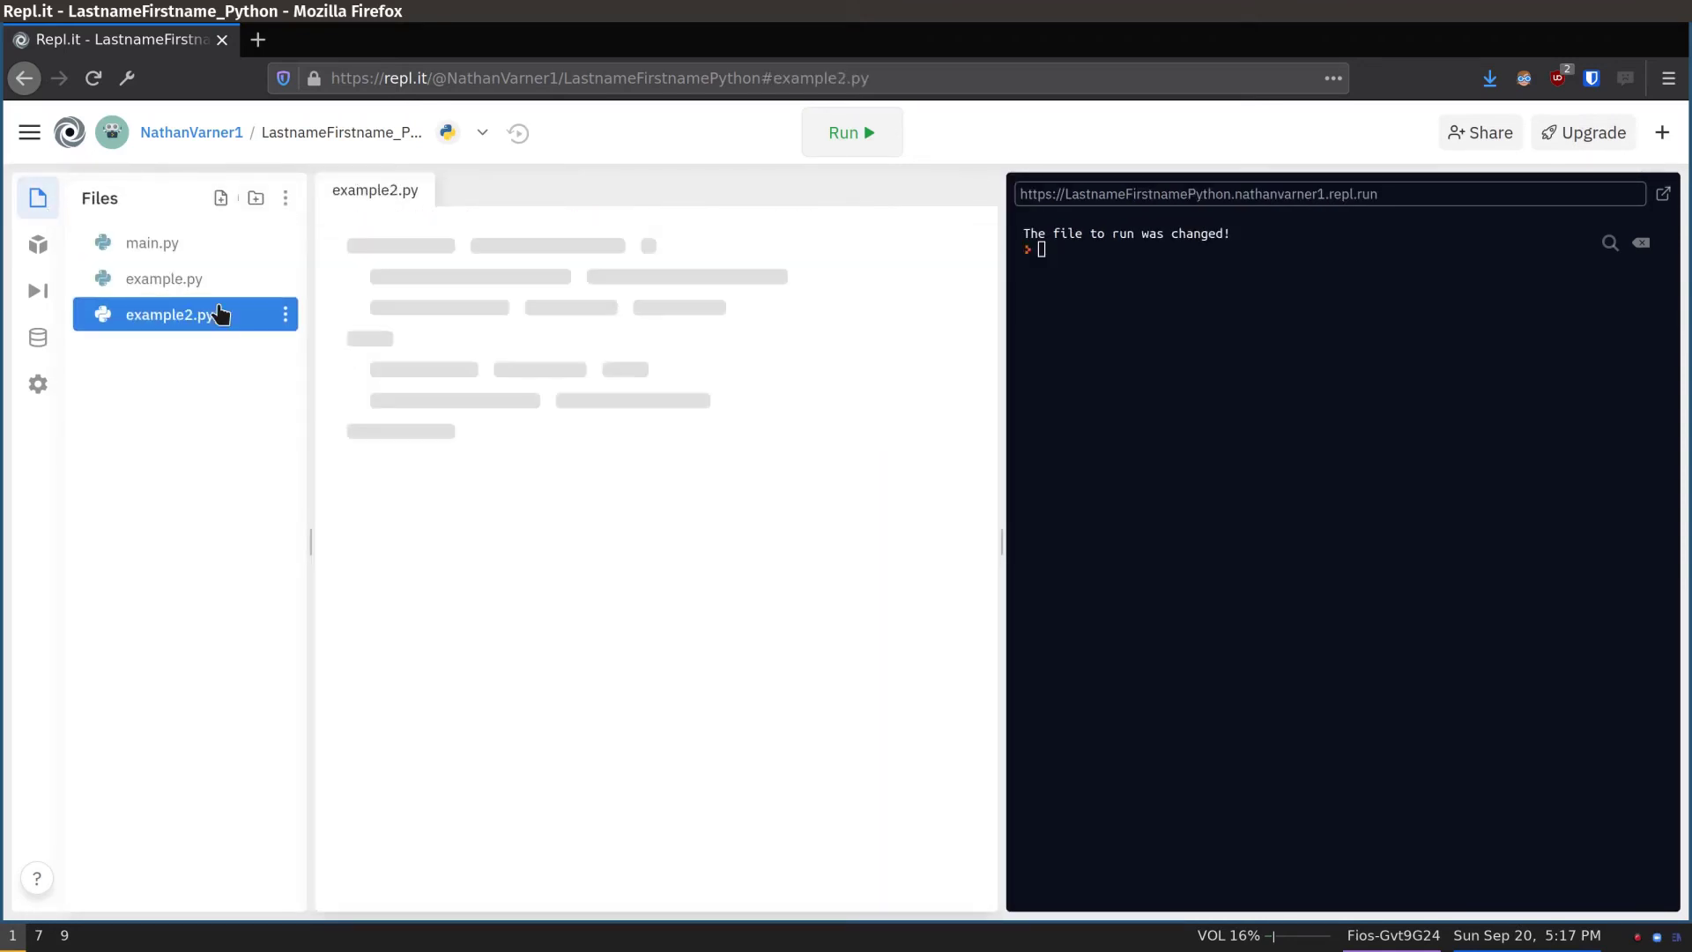
{"action": "left_click", "coordinate": [194, 245]}
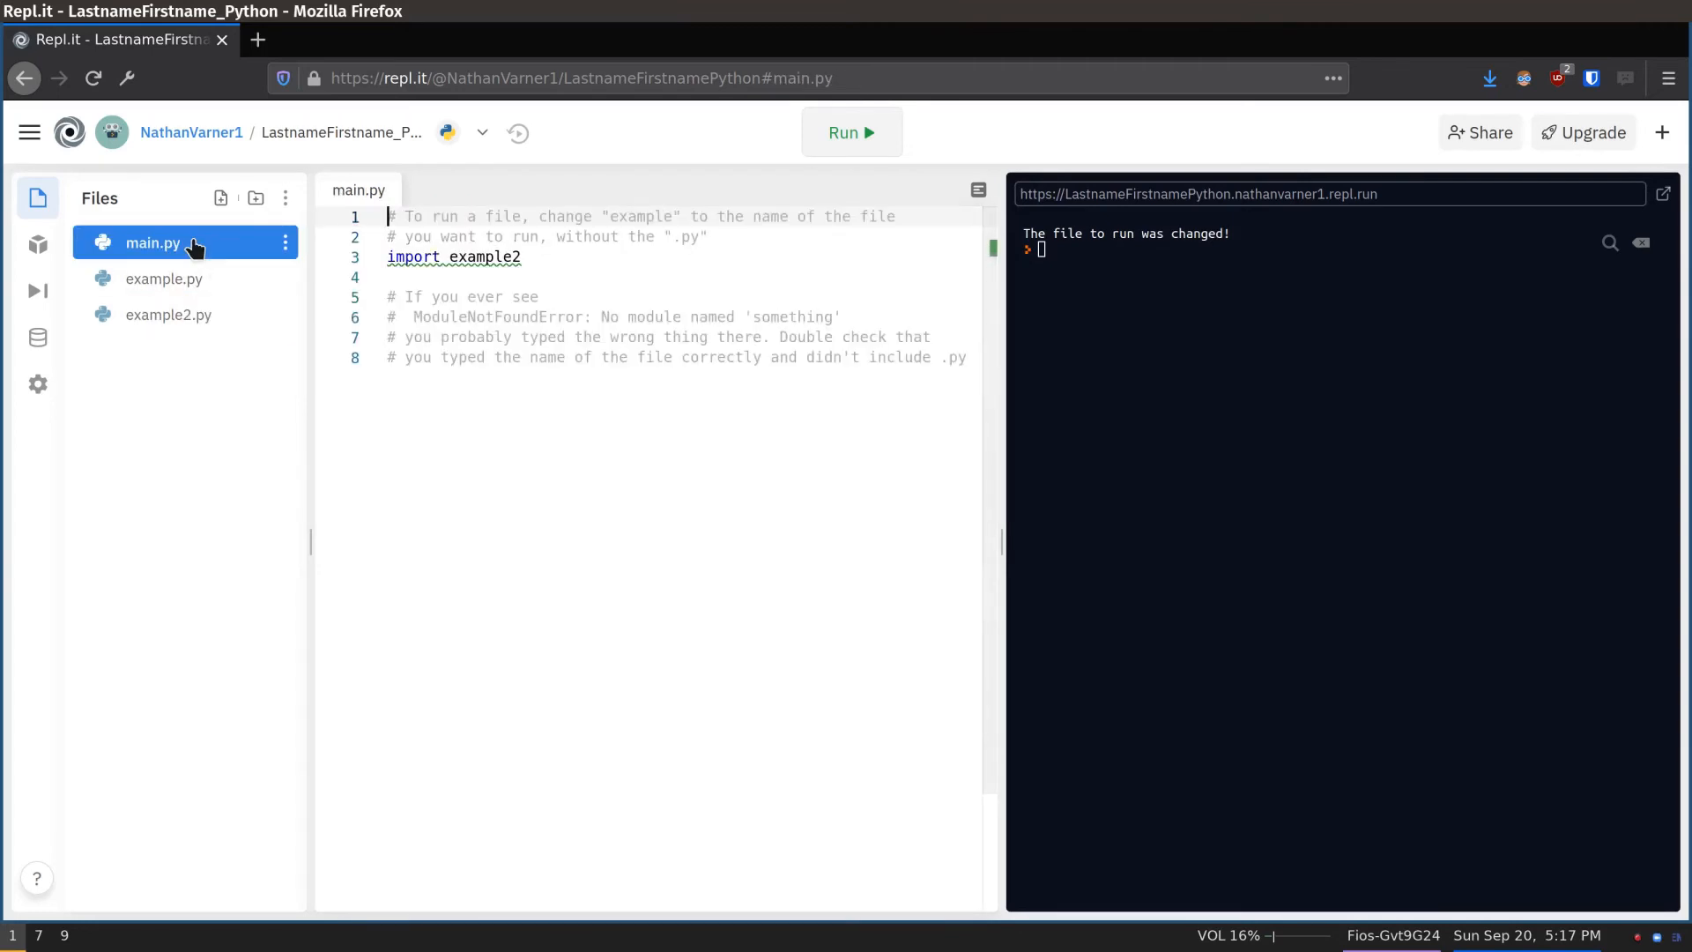
{"action": "left_click", "coordinate": [361, 143]}
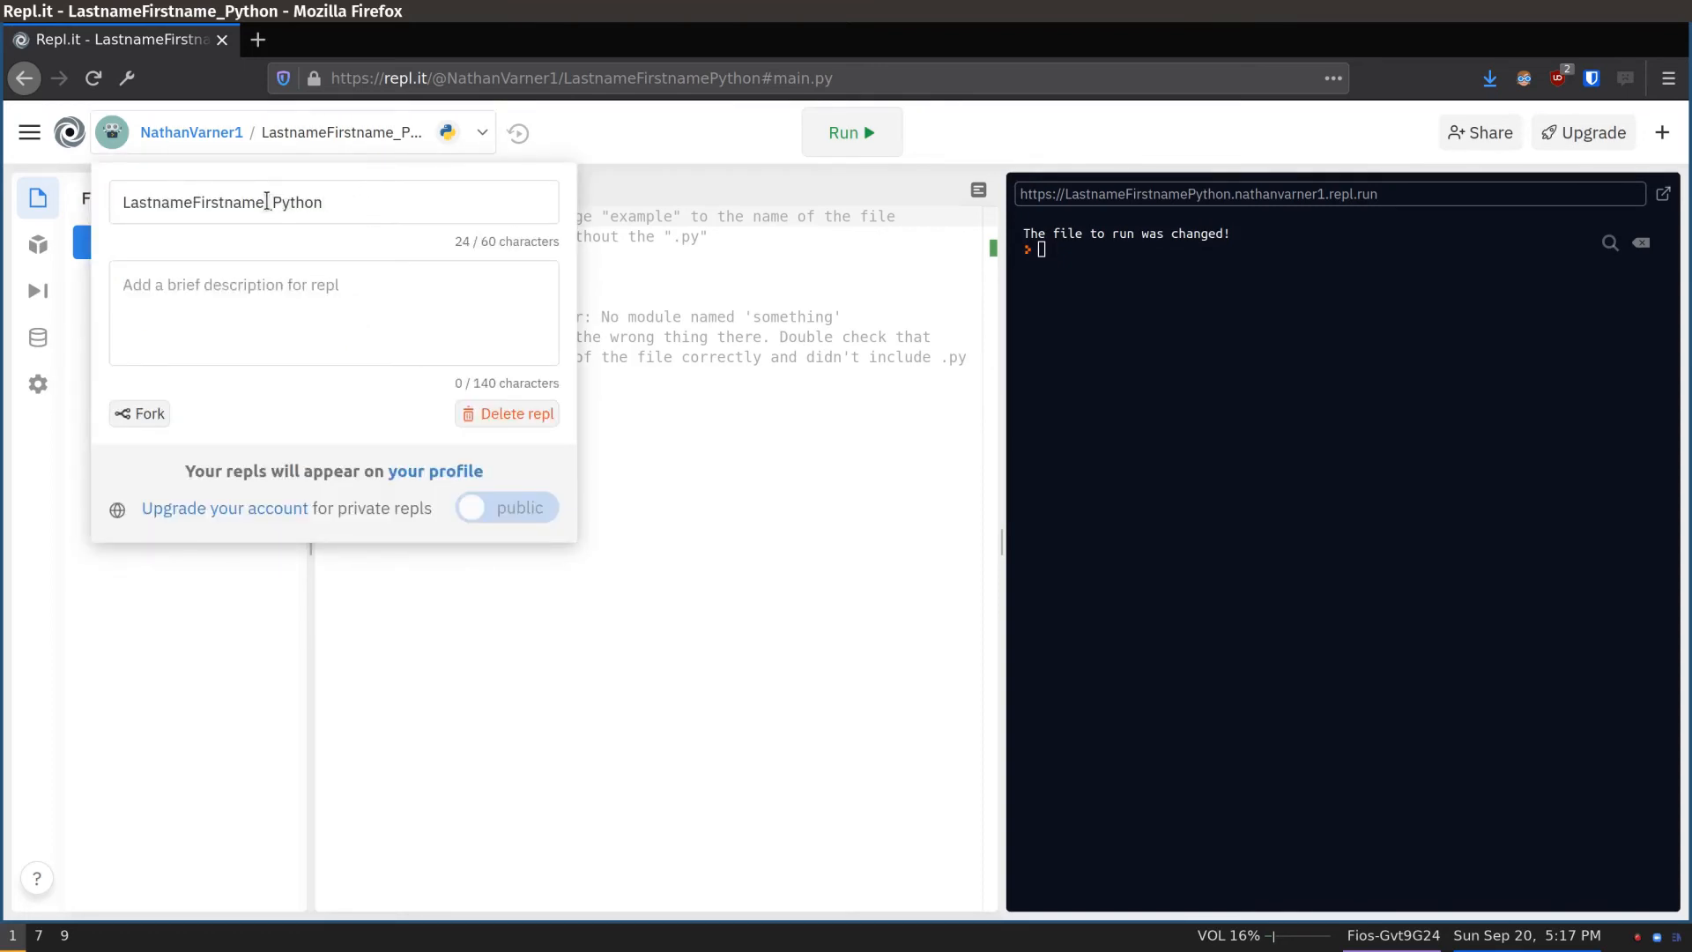
{"action": "left_click_drag", "start_coordinate": [263, 201], "coordinate": [115, 186]}
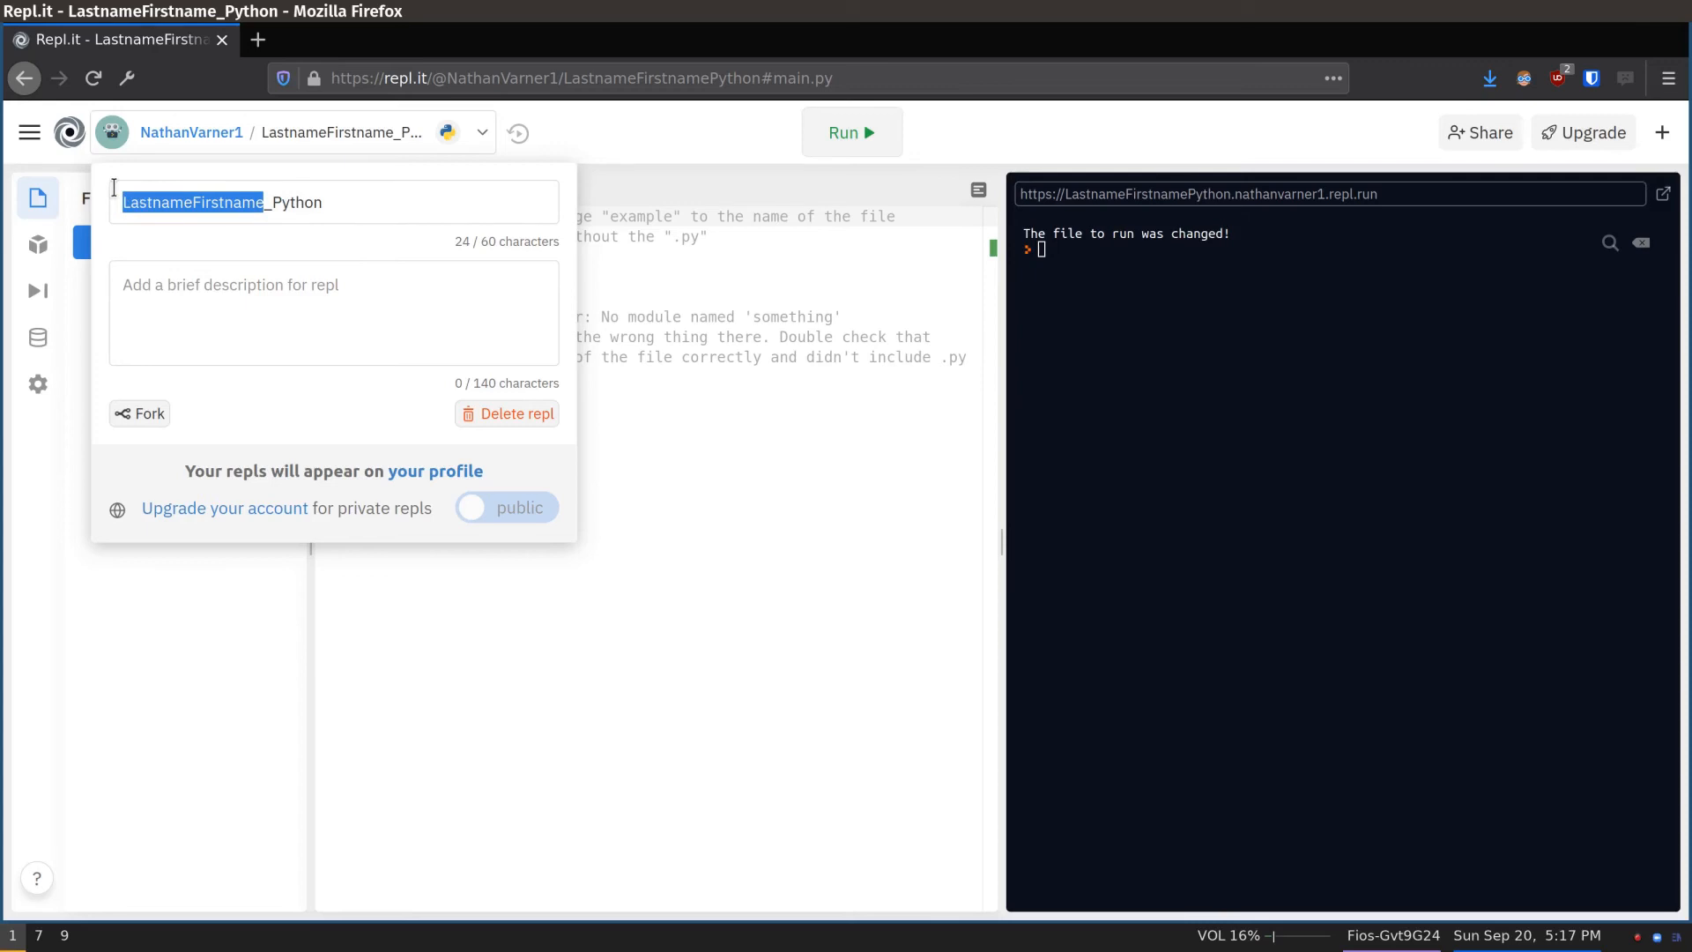
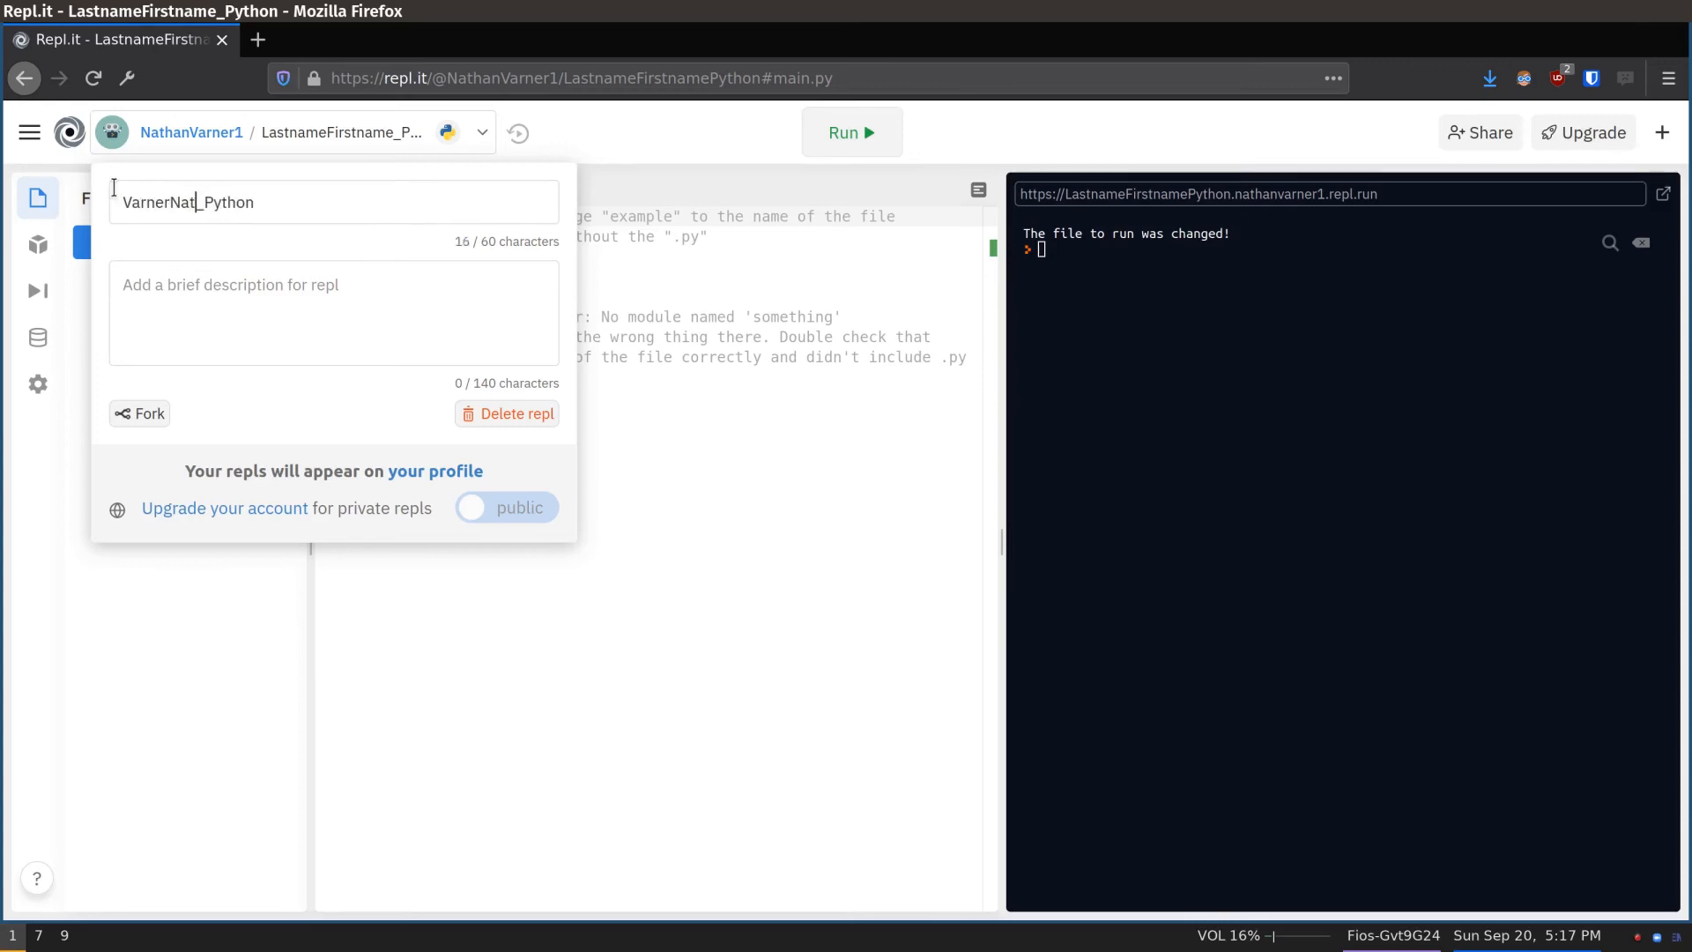
{"action": "left_click", "coordinate": [618, 262]}
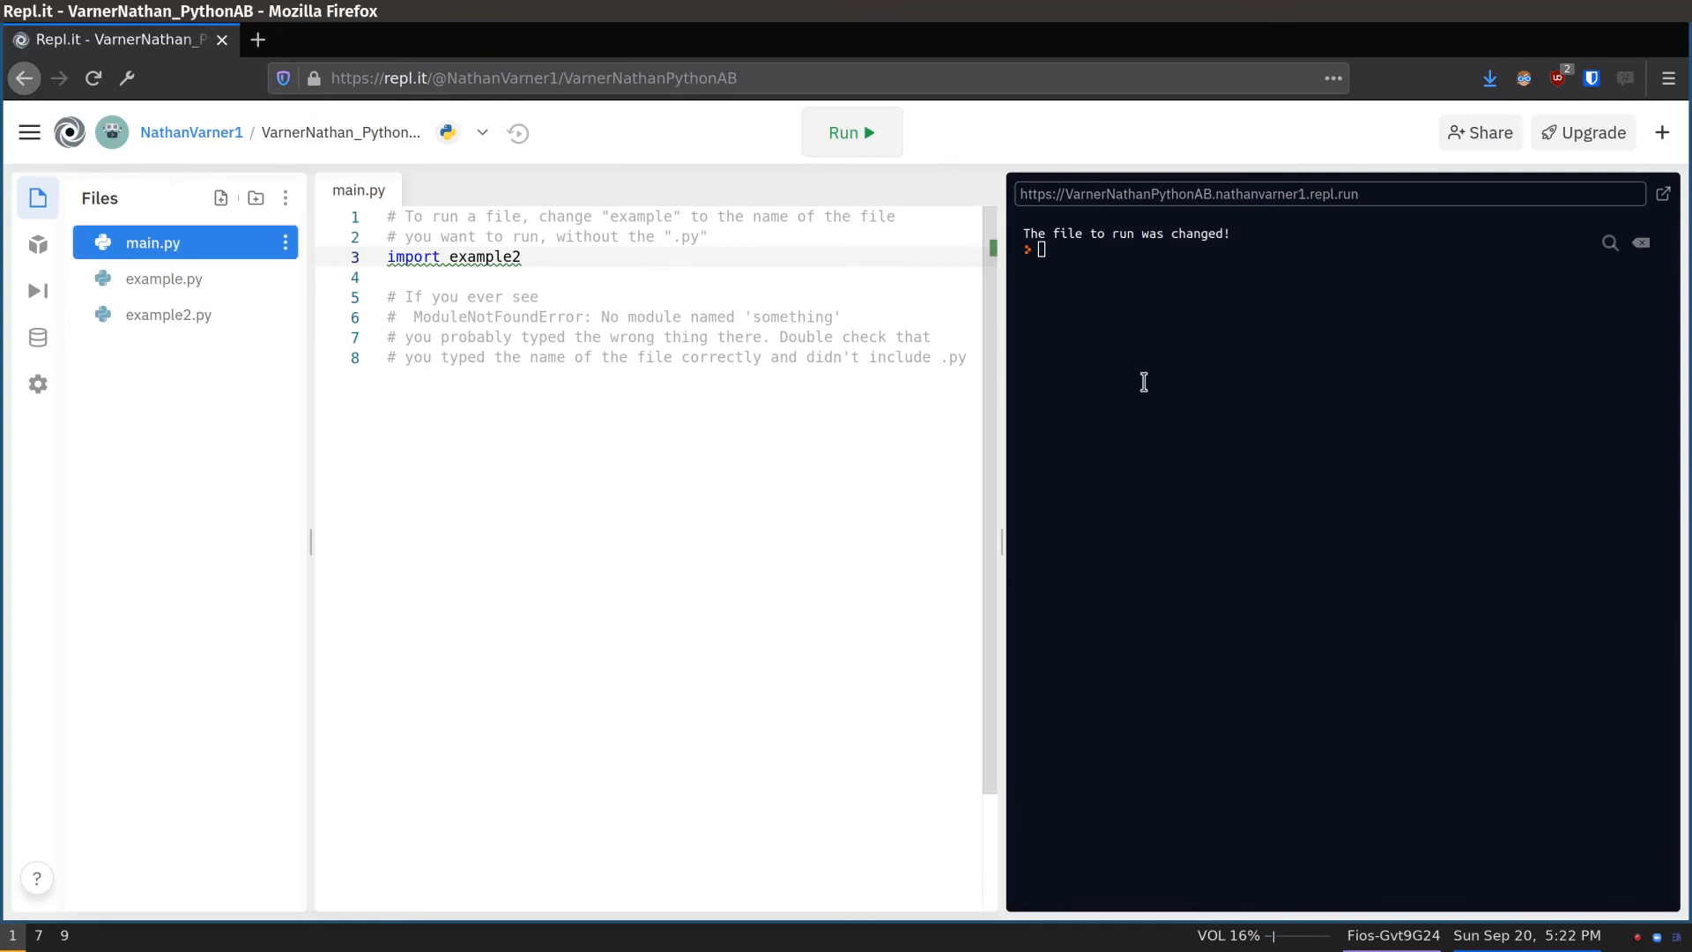
Invite kidsforcodeteam to collaborate via the Share panel
{"action": "left_click", "coordinate": [1452, 136]}
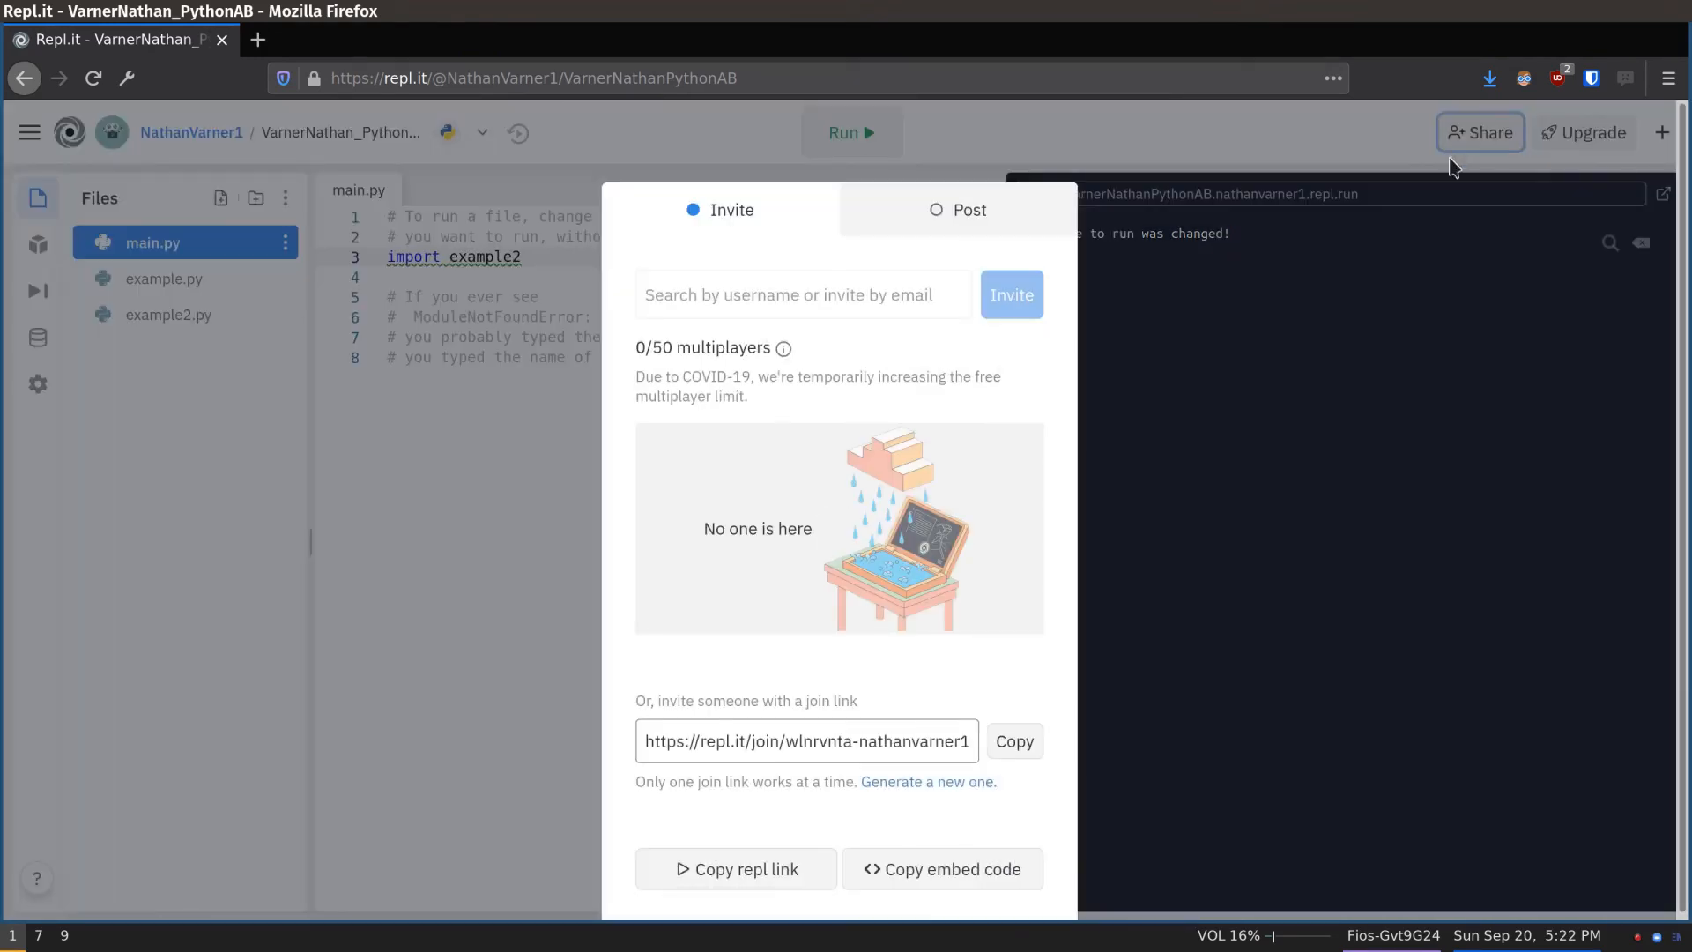
{"action": "left_click", "coordinate": [859, 293]}
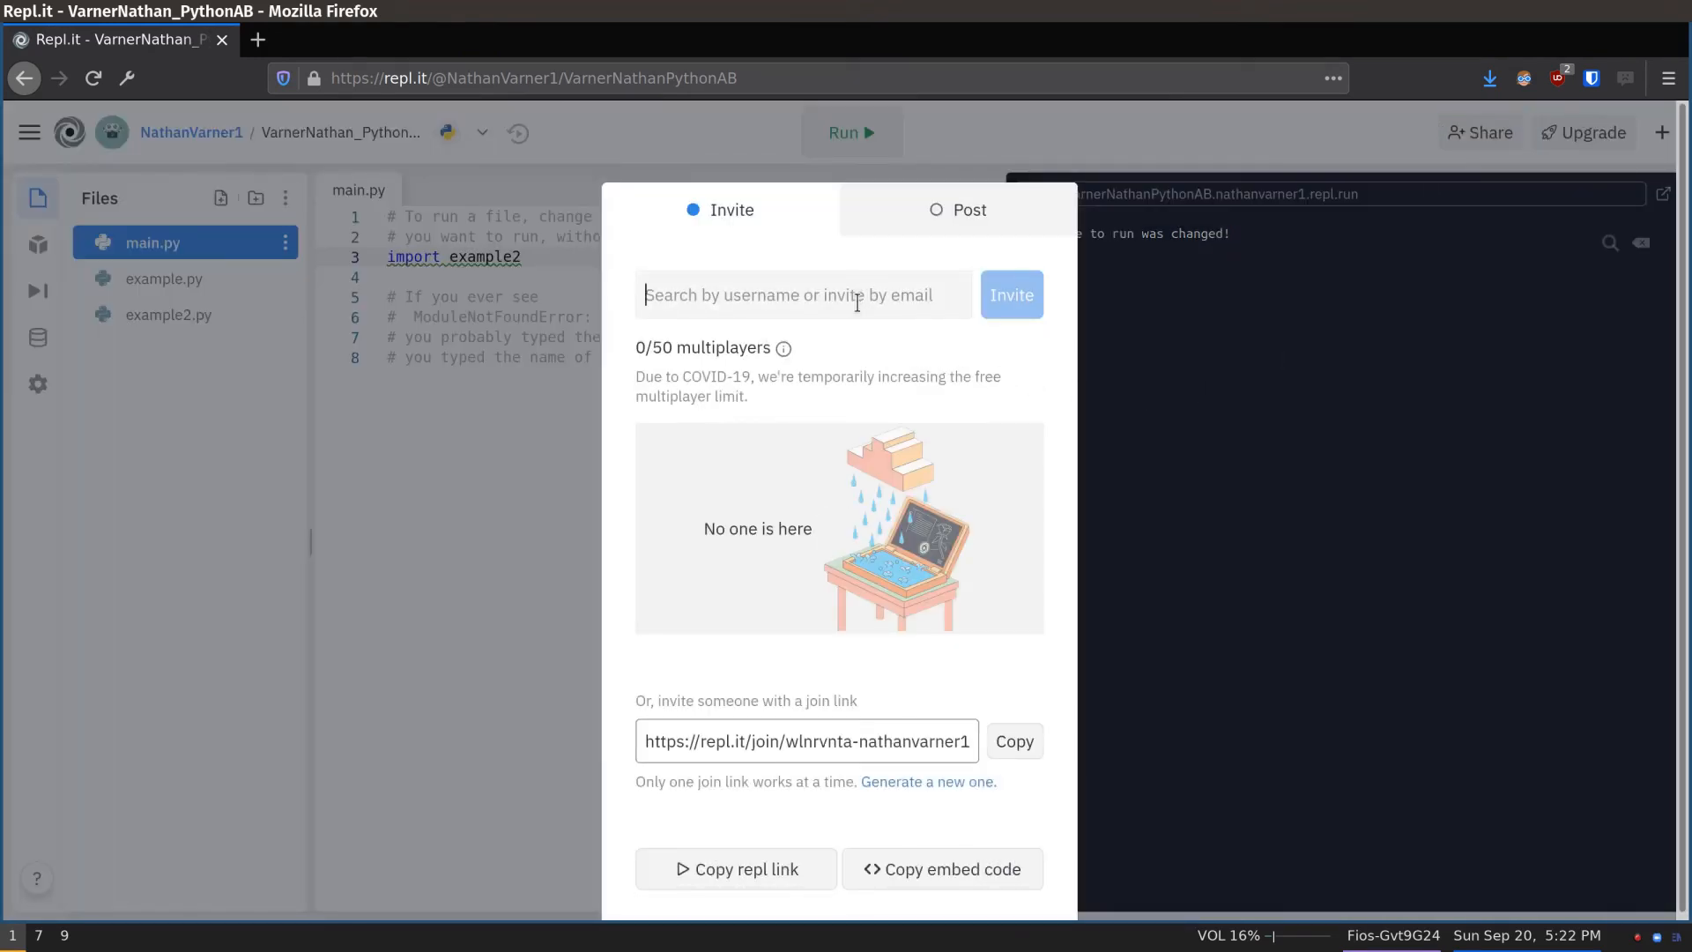
{"action": "type", "text": "kids"}
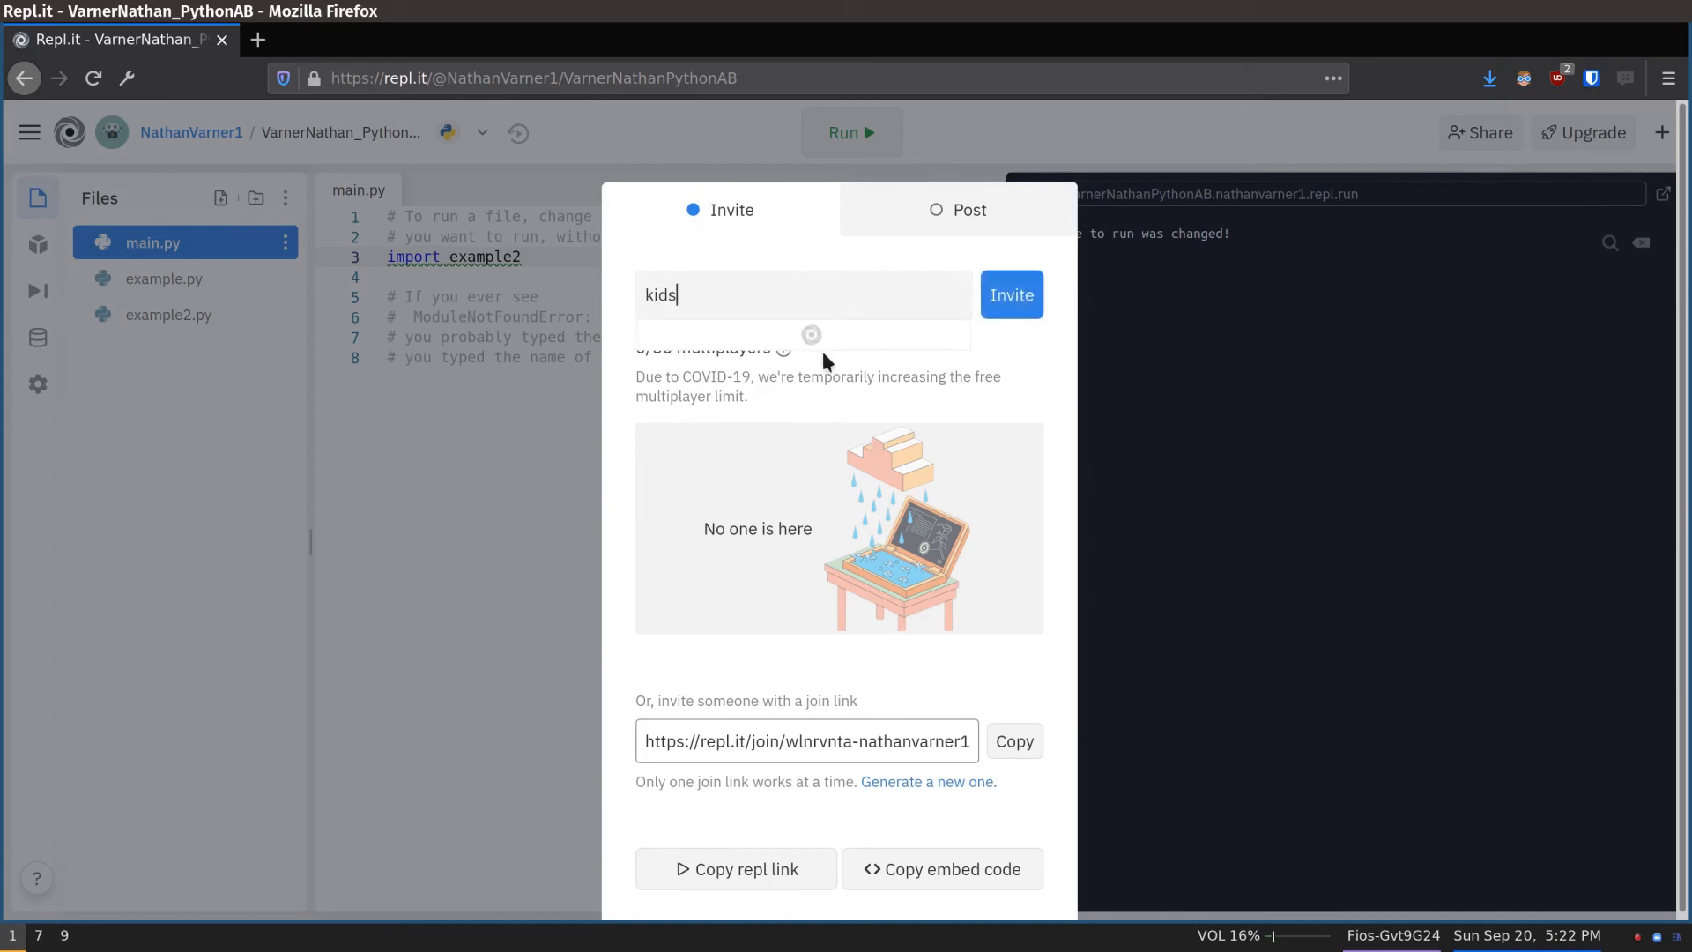
{"action": "type", "text": "forcodeteam"}
{"action": "left_click", "coordinate": [805, 331]}
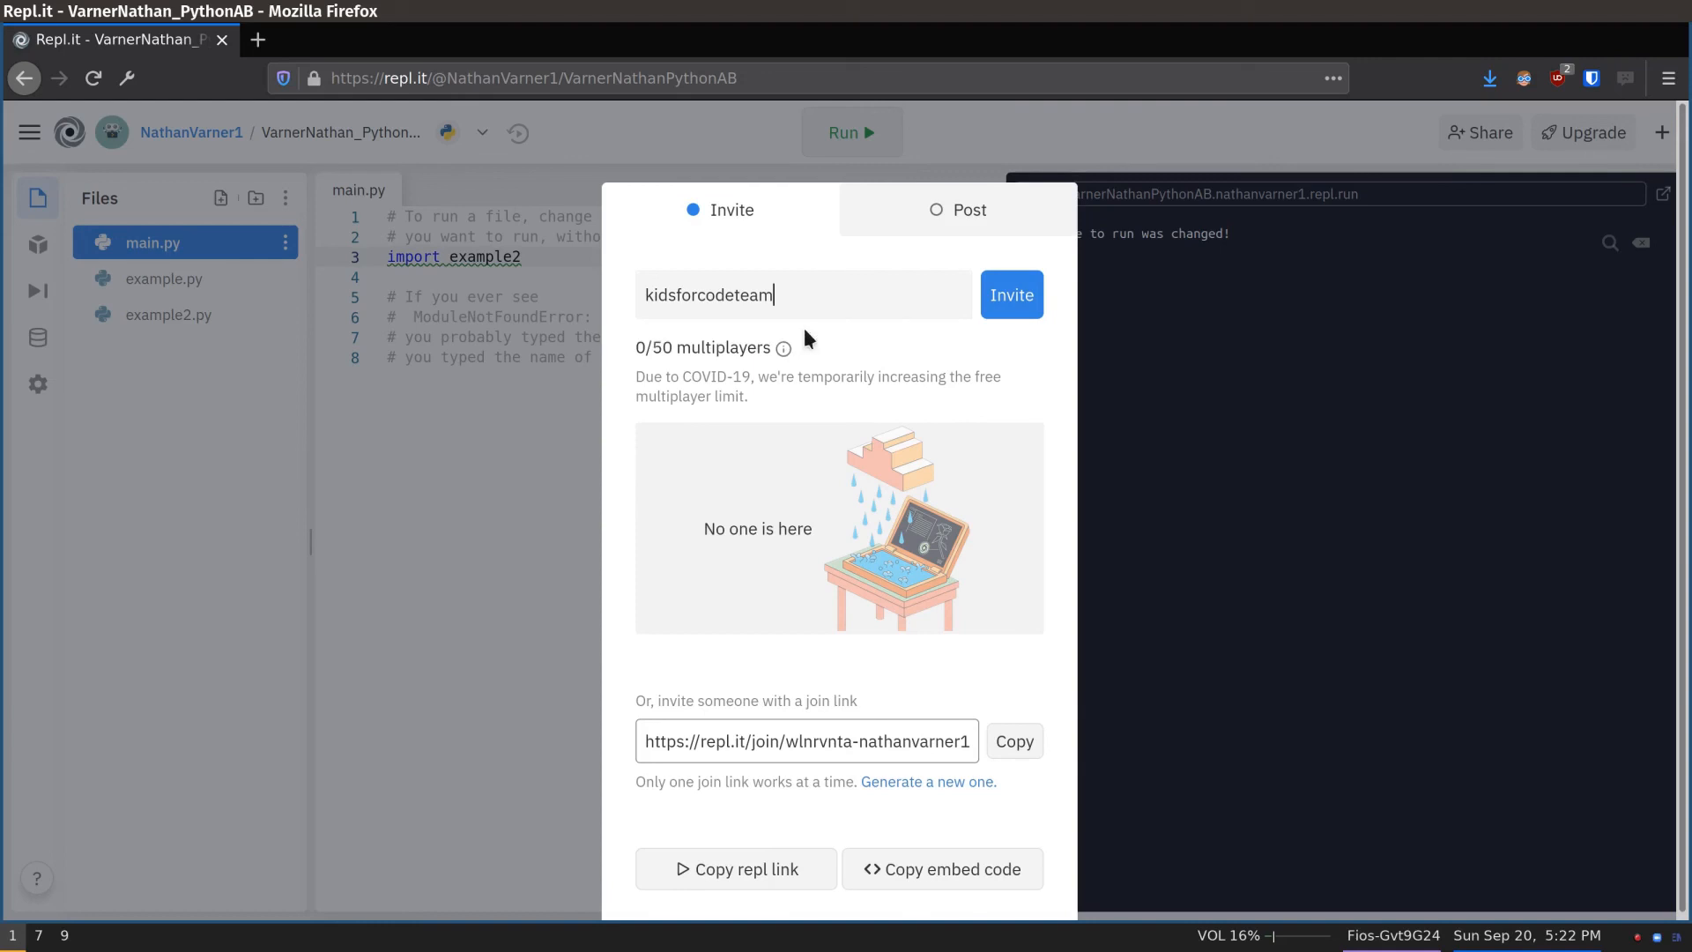
{"action": "left_click", "coordinate": [1013, 296]}
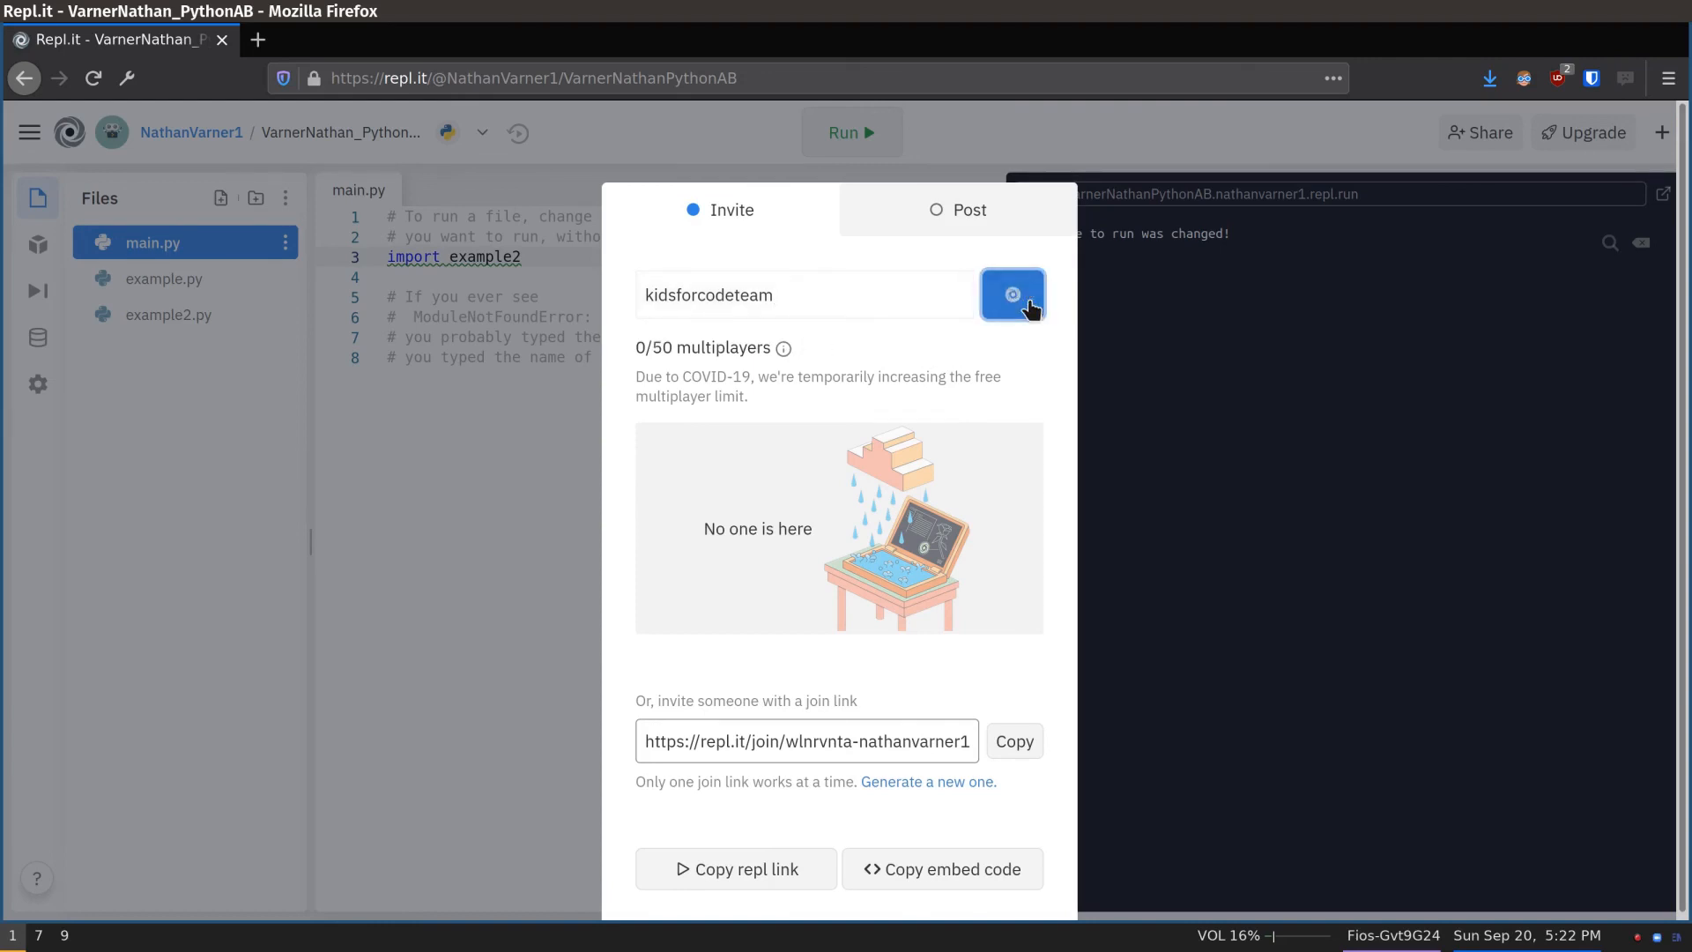